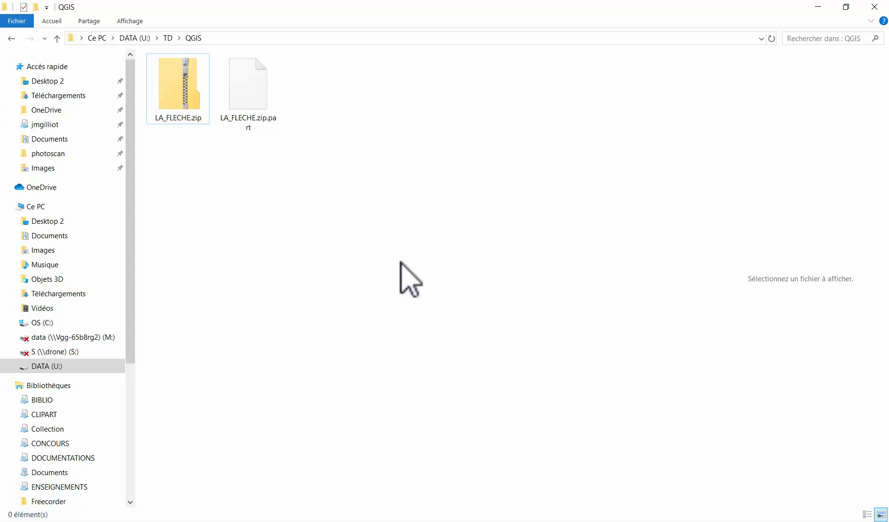
- Extract LA_FLECHE.zip into its current folder with 7-Zip and delete the archive
{"action": "right_click", "coordinate": [181, 98]}
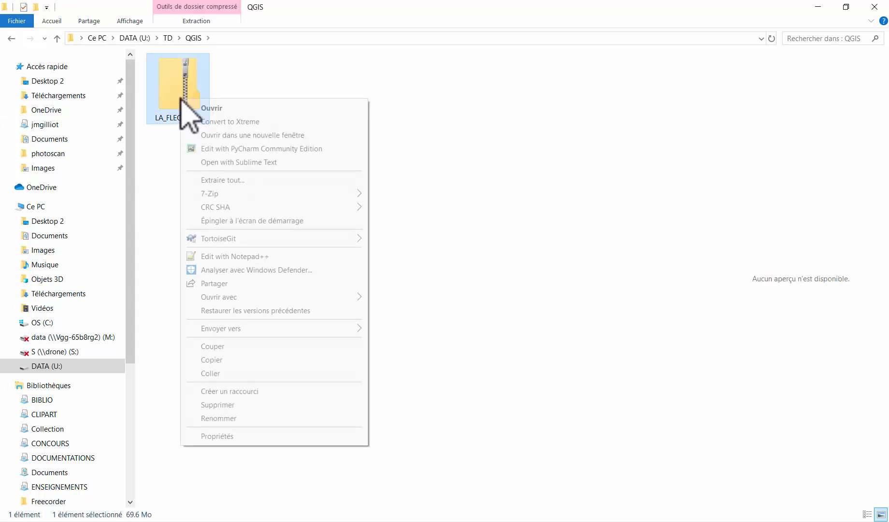
{"action": "mouse_move", "coordinate": [351, 194]}
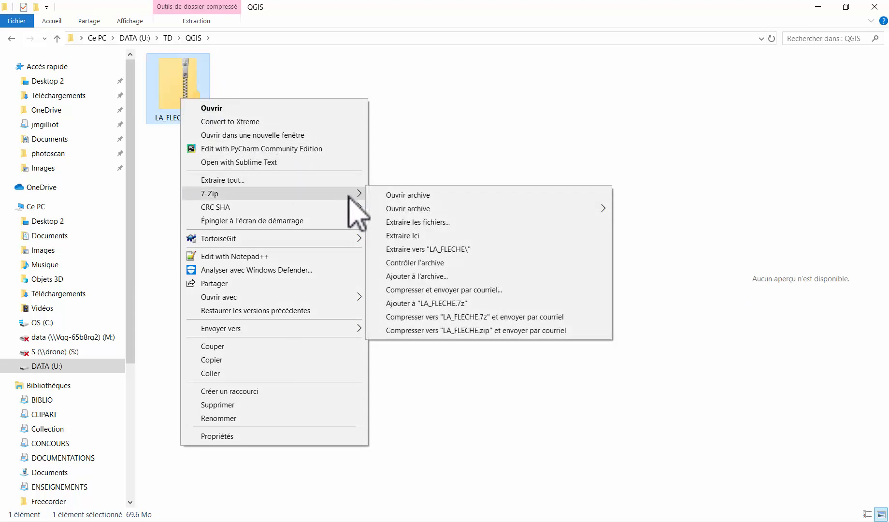
{"action": "left_click", "coordinate": [441, 236]}
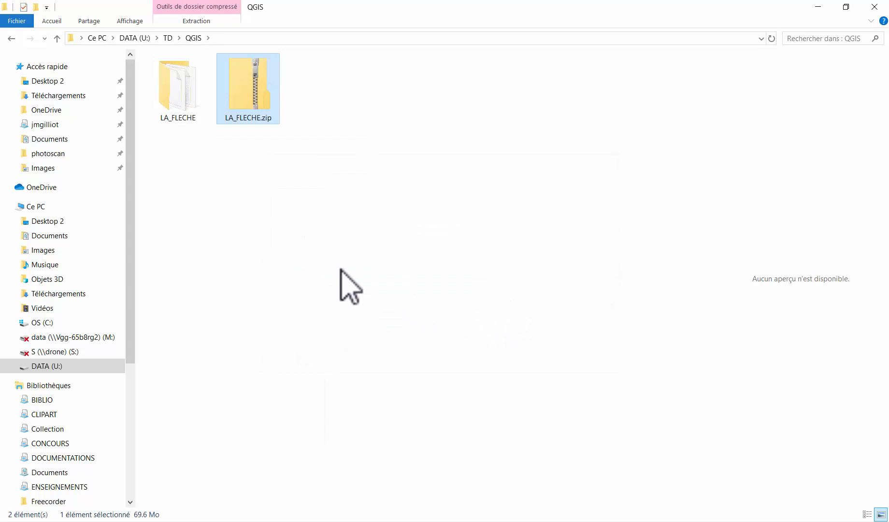
{"action": "key", "text": "Delete"}
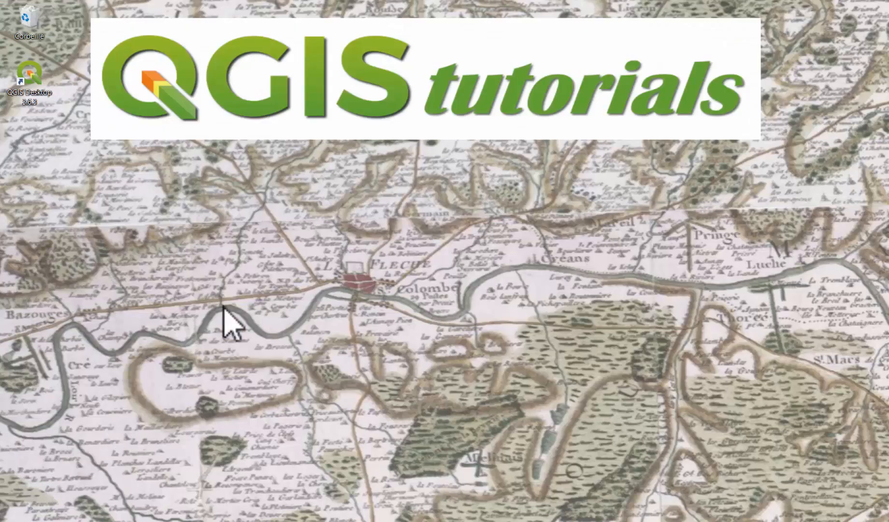
- Start QGIS Desktop and open the project LA_FLECHE.qgs from U:\TD\QGIS\LA_FLECHE
{"action": "double_click", "coordinate": [29, 77]}
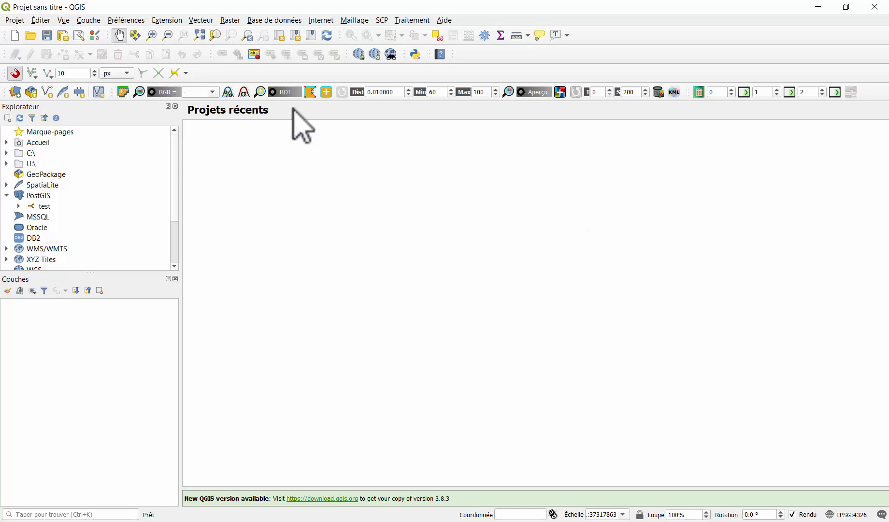
{"action": "left_click", "coordinate": [20, 20]}
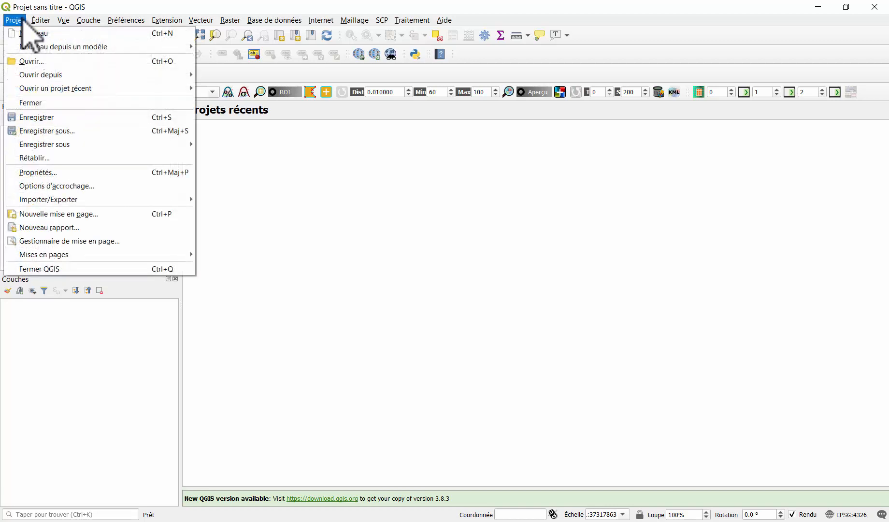
{"action": "left_click", "coordinate": [35, 62]}
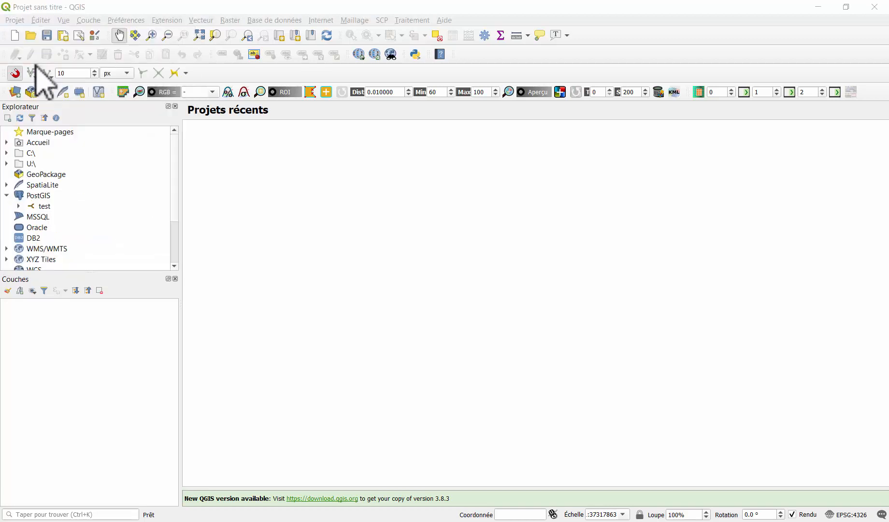
{"action": "scroll", "coordinate": [73, 212], "scroll_direction": "down", "scroll_amount": 2}
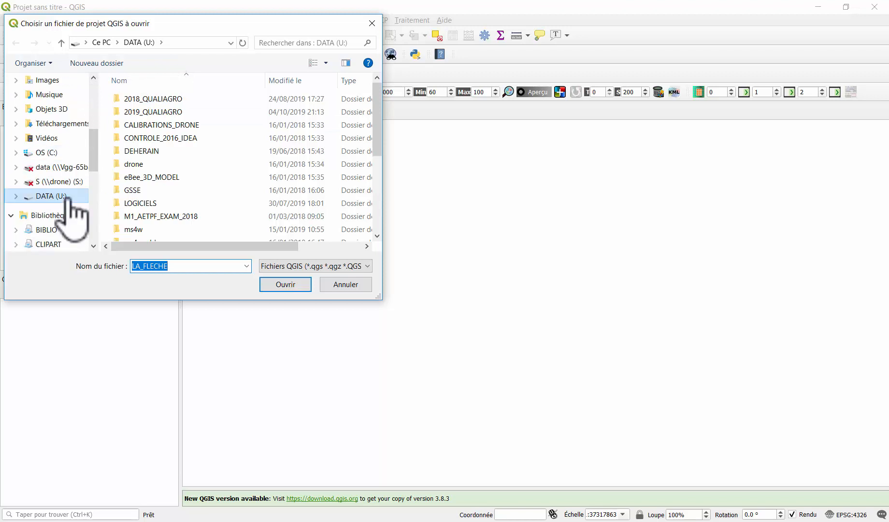
{"action": "left_click", "coordinate": [48, 167]}
{"action": "scroll", "coordinate": [175, 145], "scroll_direction": "down", "scroll_amount": 5}
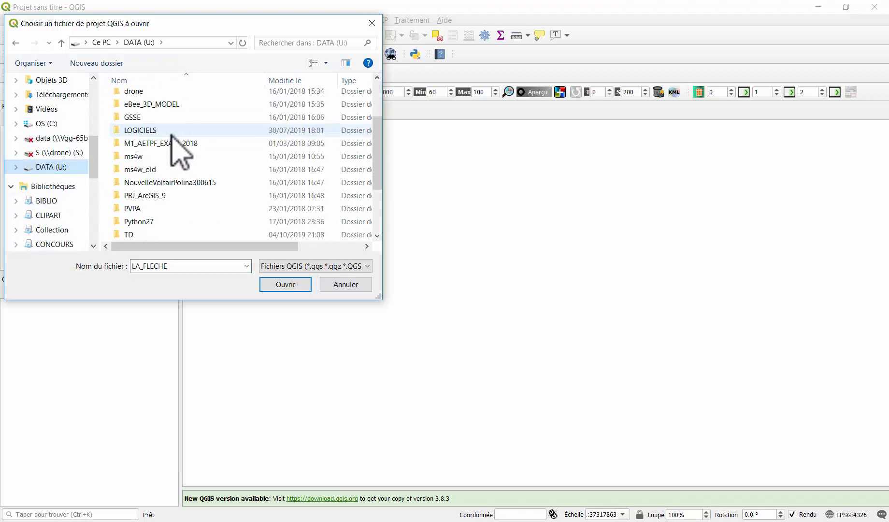
{"action": "double_click", "coordinate": [145, 155]}
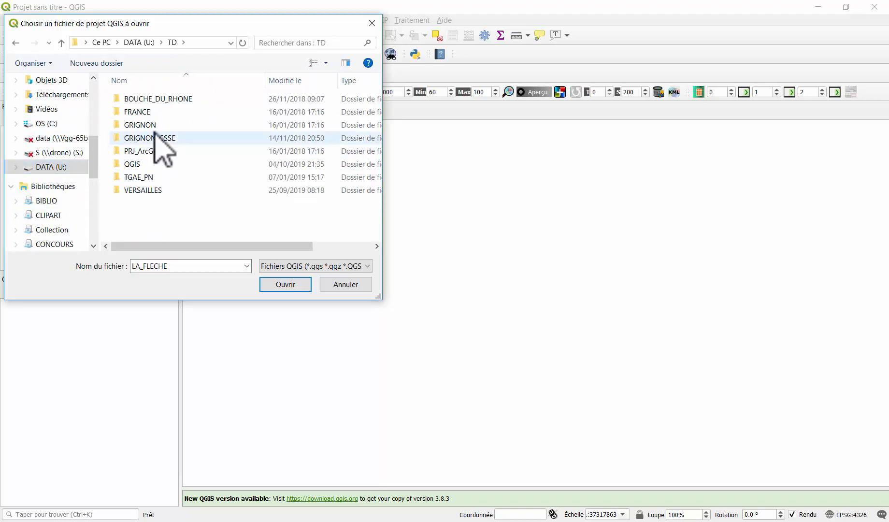
{"action": "double_click", "coordinate": [150, 164]}
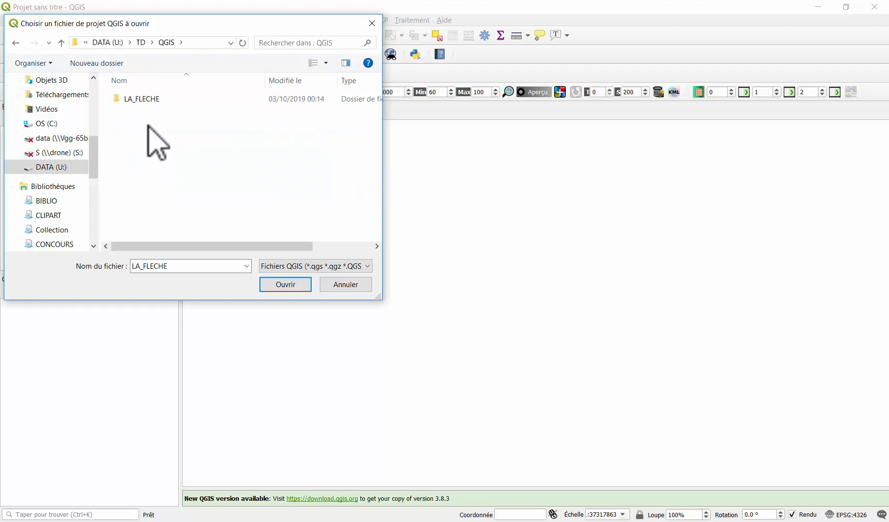
{"action": "double_click", "coordinate": [153, 100]}
{"action": "scroll", "coordinate": [179, 148], "scroll_direction": "down", "scroll_amount": 2}
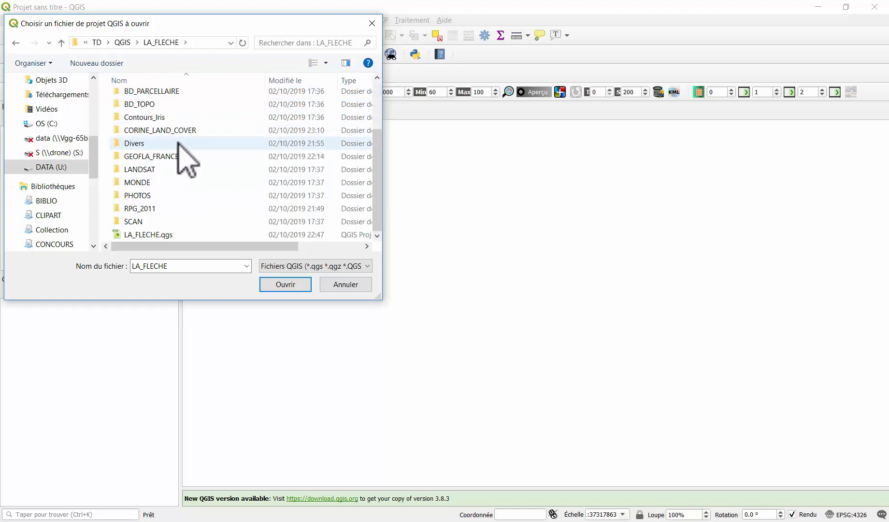
{"action": "double_click", "coordinate": [166, 235]}
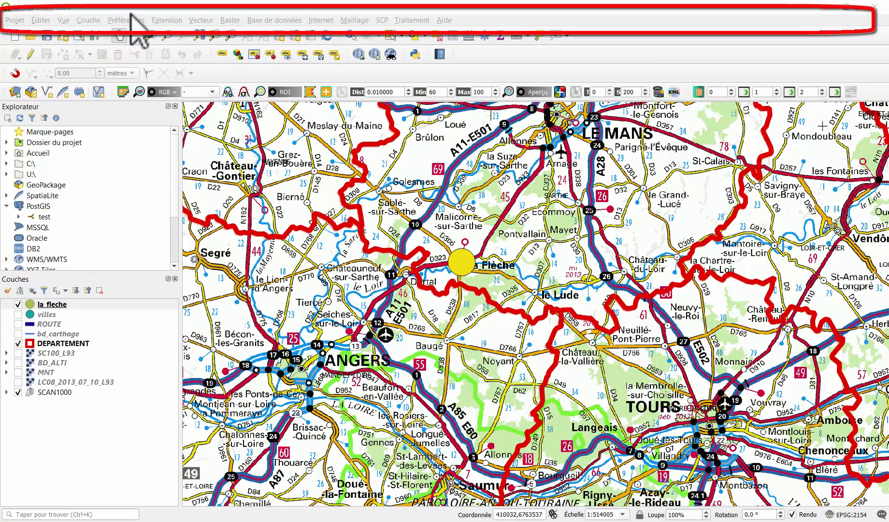
{"action": "left_click", "coordinate": [168, 20]}
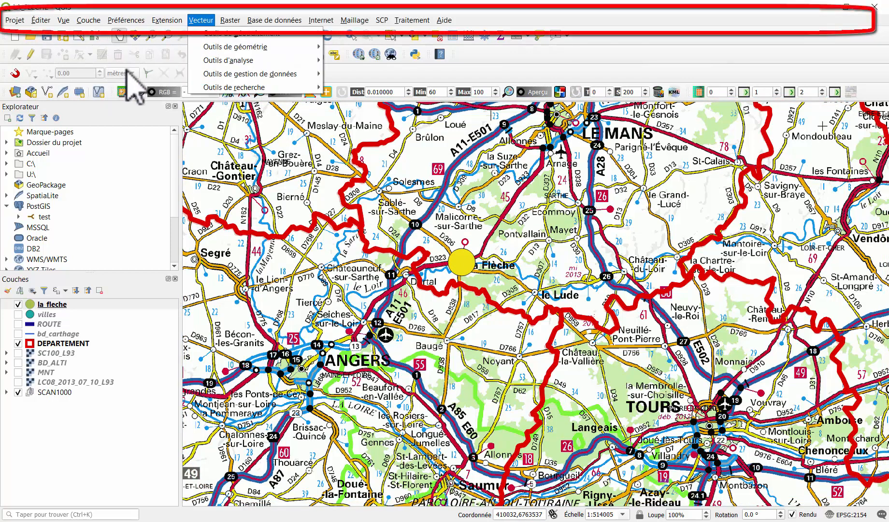
{"action": "left_click", "coordinate": [175, 5]}
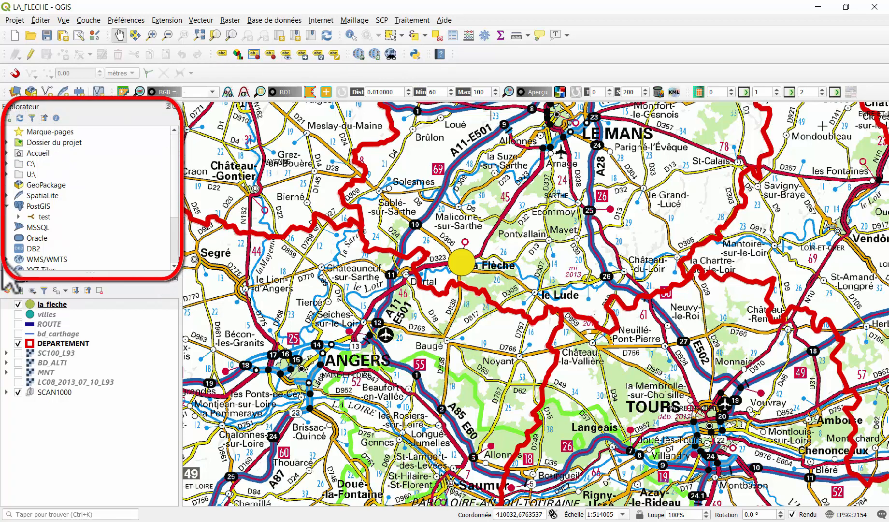
- Look through the data sources in the Explorateur tree and expand the U:\ drive
{"action": "scroll", "coordinate": [89, 174], "scroll_direction": "down", "scroll_amount": 3}
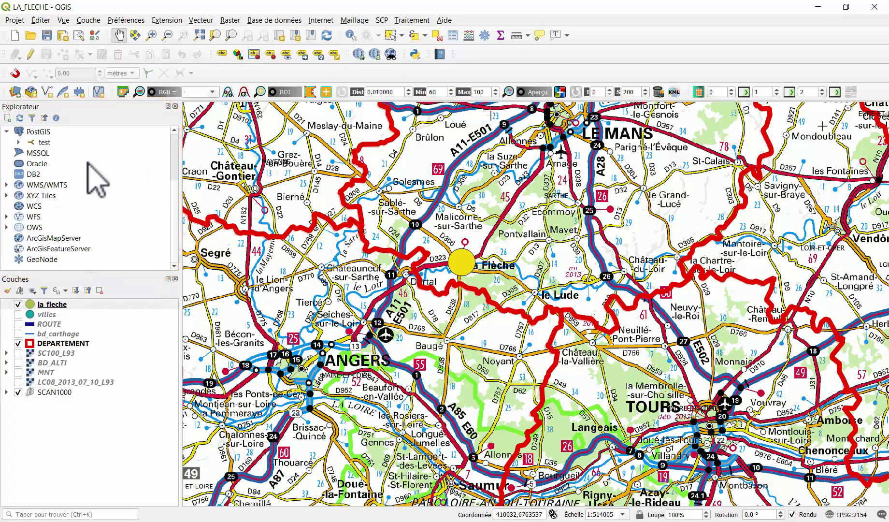
{"action": "scroll", "coordinate": [92, 174], "scroll_direction": "up", "scroll_amount": 3}
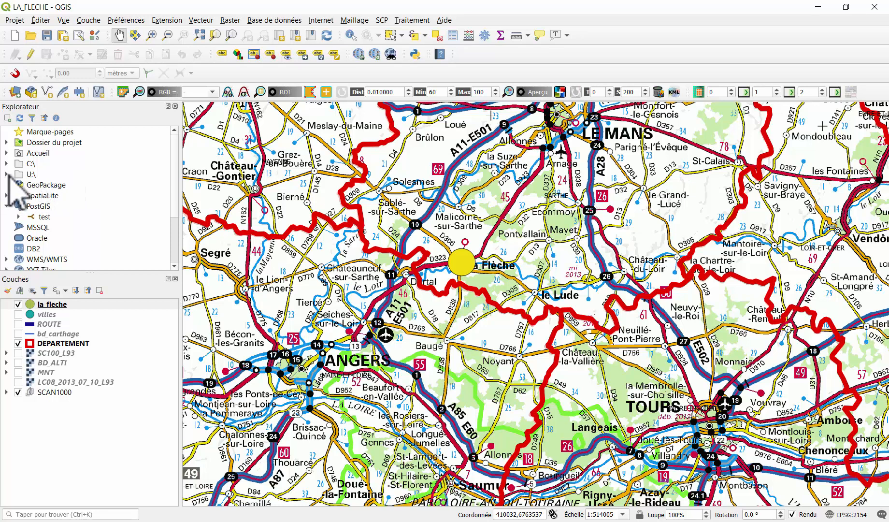
{"action": "left_click", "coordinate": [6, 174]}
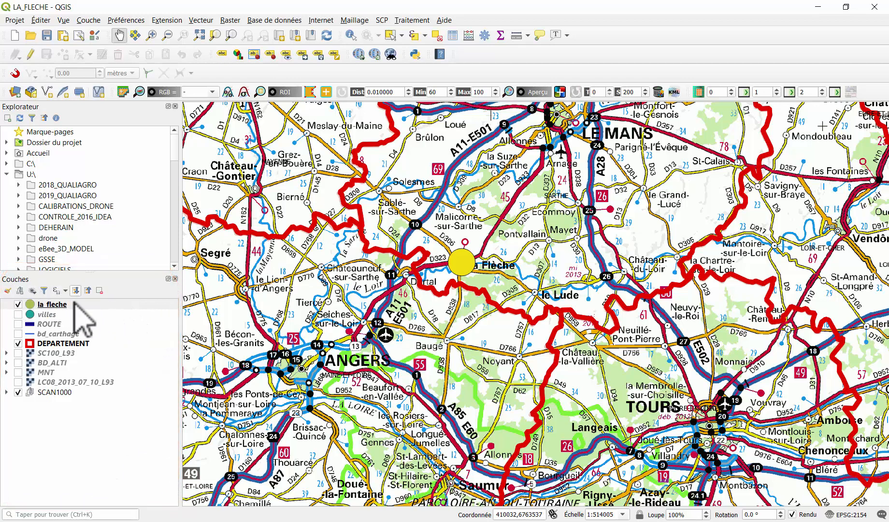
- Select DEPARTEMENT, then step through the layers from villes down to SC100_L93, leaving SC100_L93 active
{"action": "left_click", "coordinate": [54, 343]}
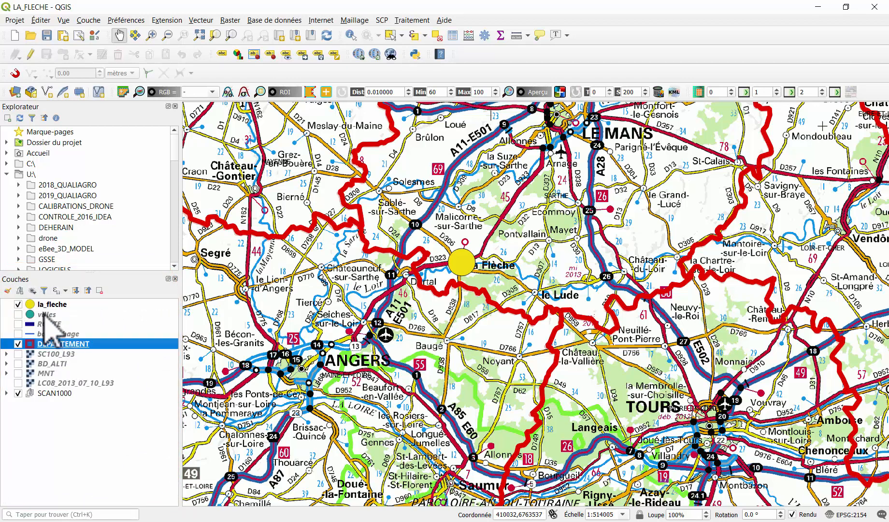
{"action": "left_click", "coordinate": [51, 315]}
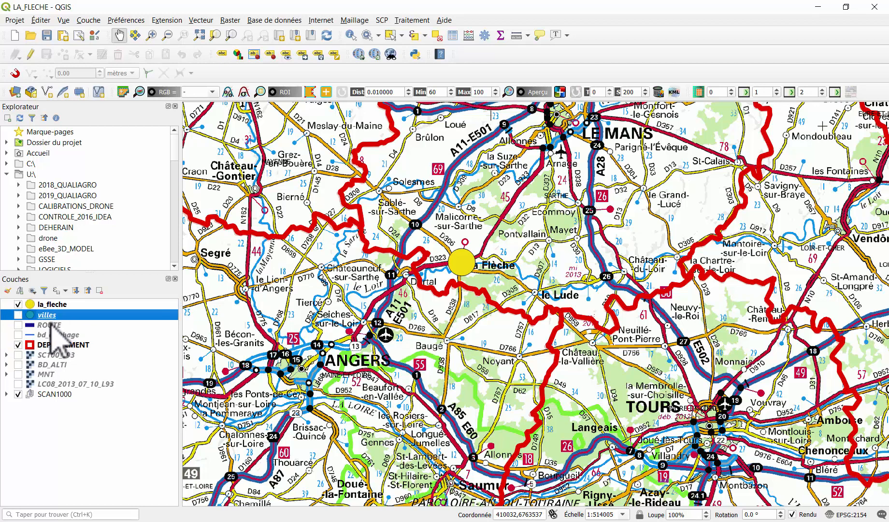
{"action": "key", "text": "Down"}
{"action": "key", "text": "Down"}
{"action": "key", "text": "Down"}
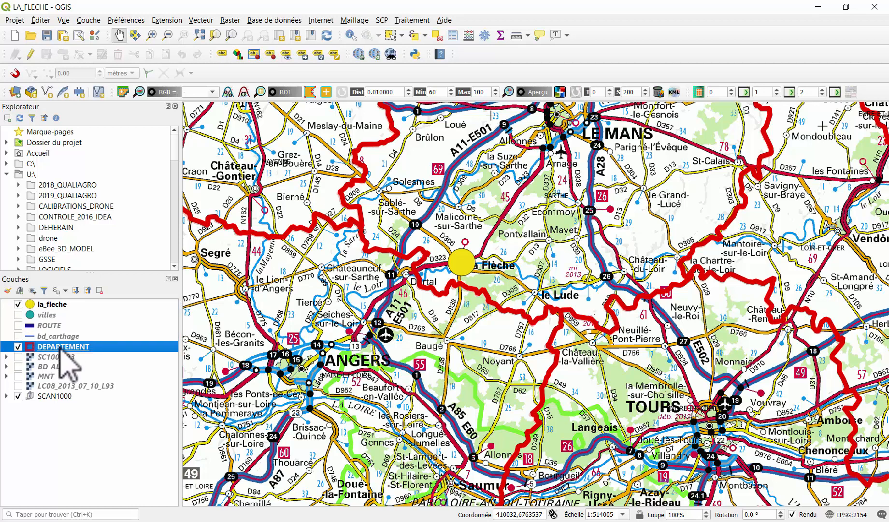
{"action": "key", "text": "Down"}
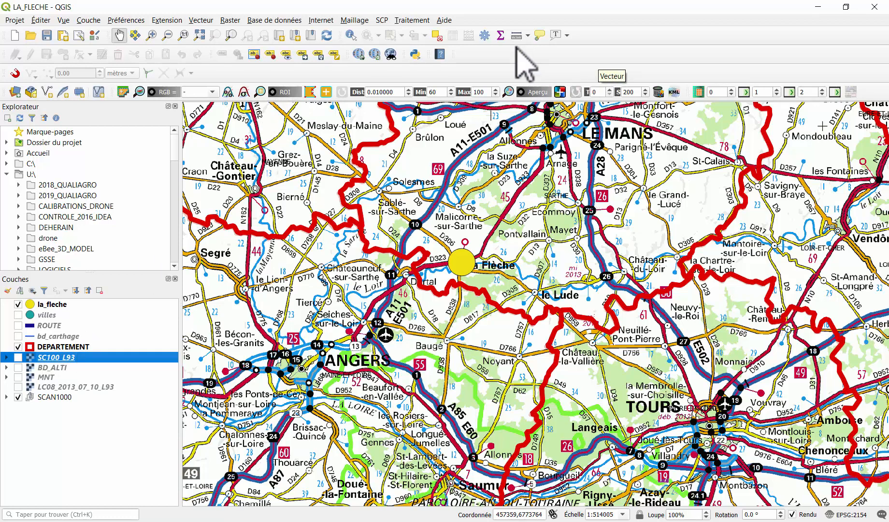
- Display the processing toolbox (Boîte à outils de traitements) beside the map
{"action": "left_click", "coordinate": [483, 37]}
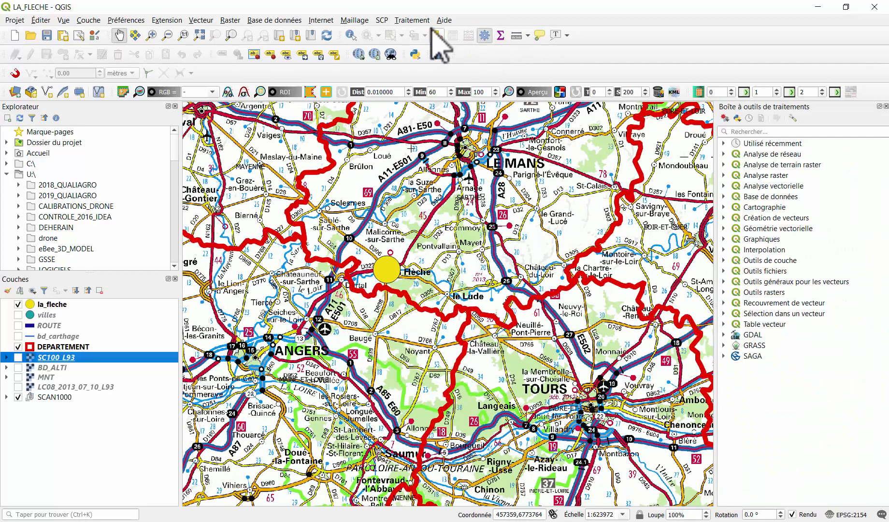
{"action": "left_click", "coordinate": [414, 20]}
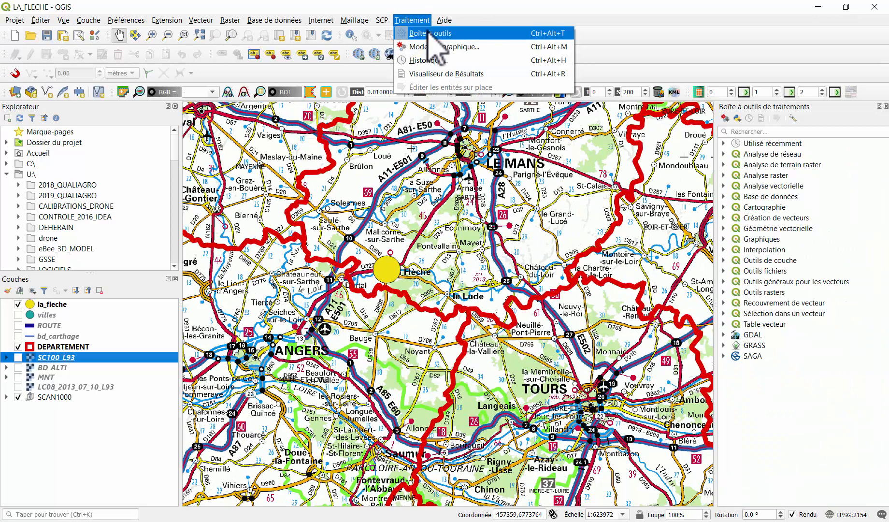
{"action": "left_click", "coordinate": [510, 22]}
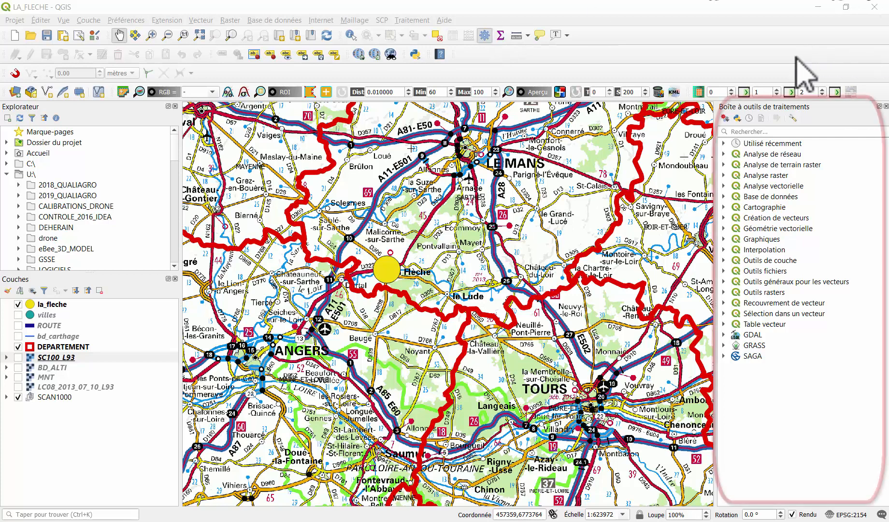
- Look into the Analyse de réseau and Analyse de terrain raster tool groups and collapse them again
{"action": "left_click", "coordinate": [724, 153]}
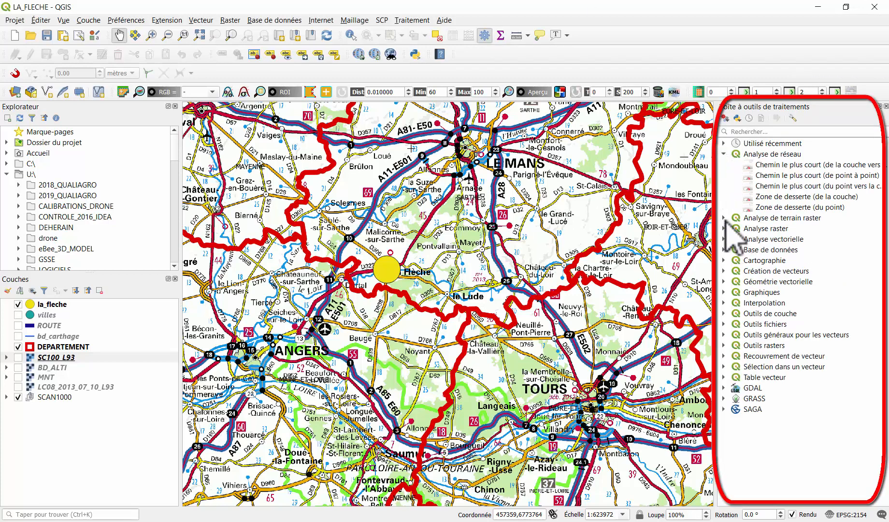
{"action": "left_click", "coordinate": [723, 217]}
{"action": "left_click", "coordinate": [725, 218]}
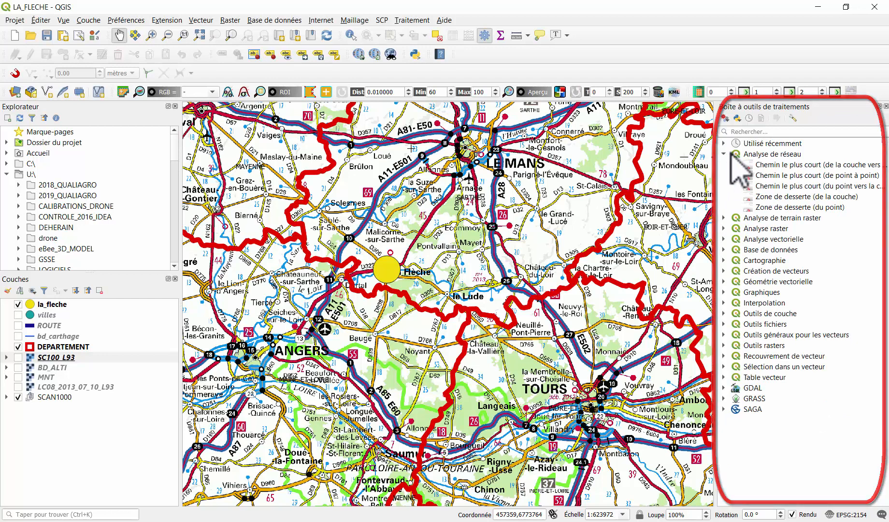
{"action": "left_click", "coordinate": [724, 154]}
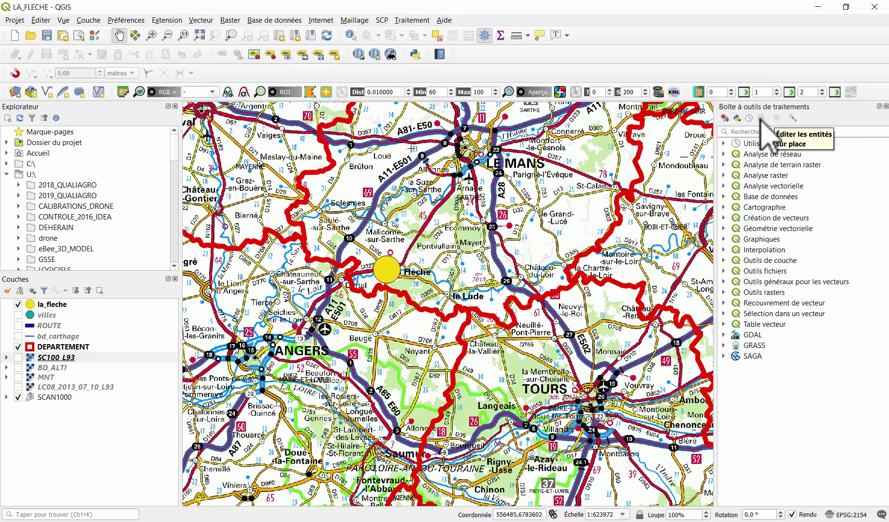
- Open the extension manager and search all extensions for "processing"
{"action": "left_click", "coordinate": [170, 20]}
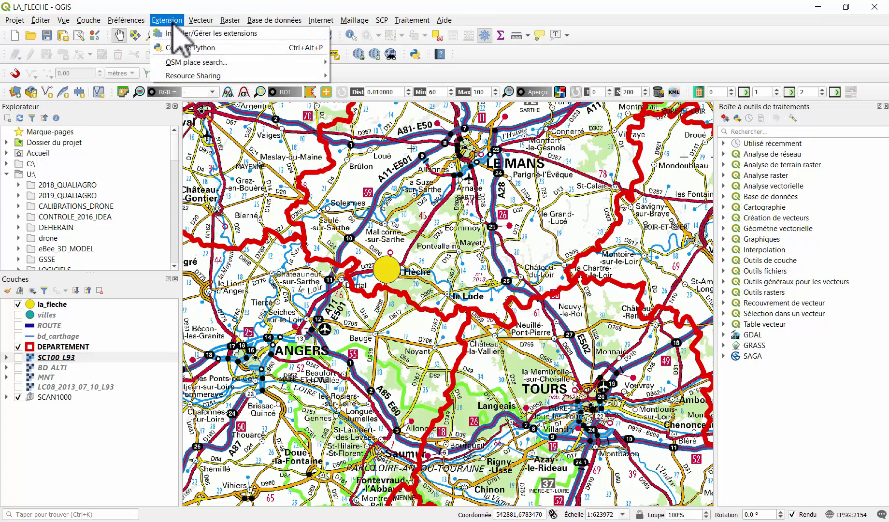
{"action": "left_click", "coordinate": [177, 32]}
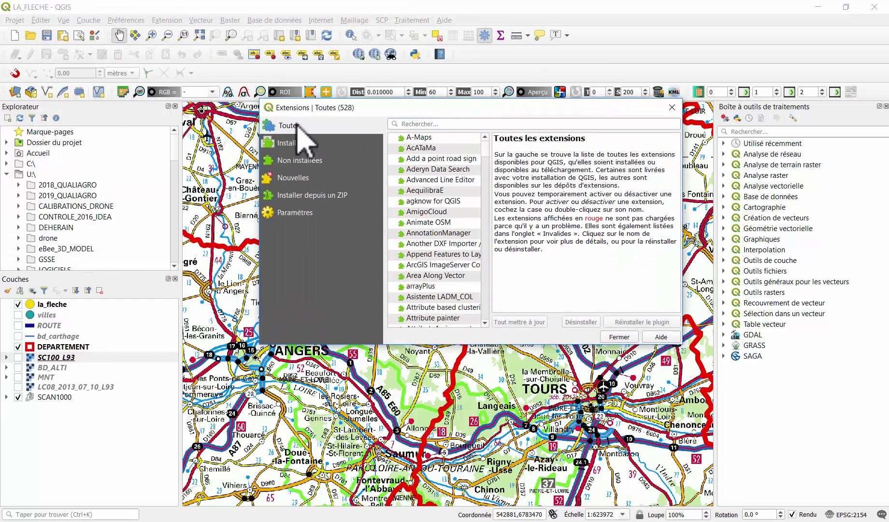
{"action": "left_click", "coordinate": [439, 124]}
{"action": "type", "text": "p"}
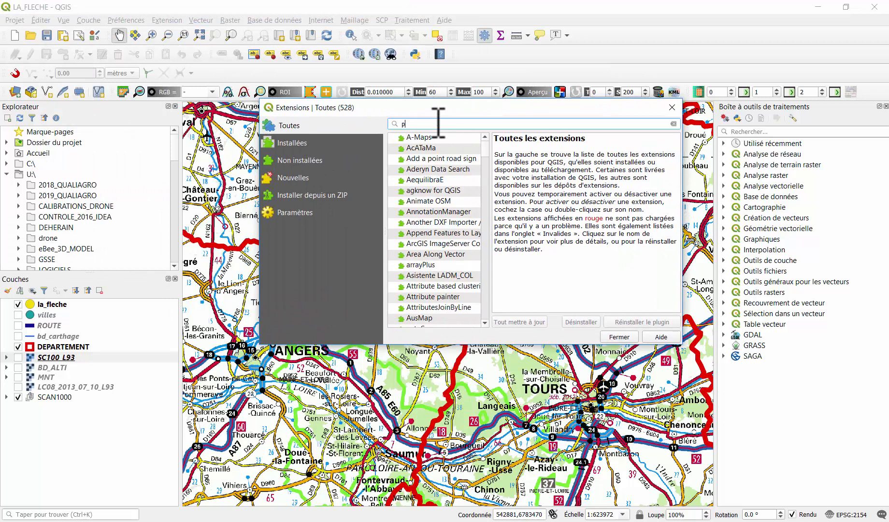
{"action": "type", "text": "rocessing"}
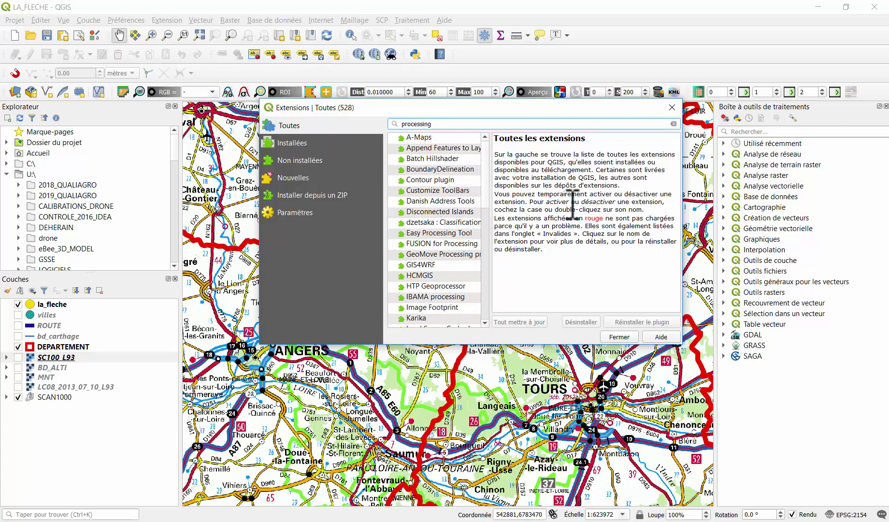
- Find the Processing extension in the filtered list, examine its details and close the extension manager
{"action": "scroll", "coordinate": [459, 219], "scroll_direction": "down", "scroll_amount": 8}
{"action": "scroll", "coordinate": [456, 220], "scroll_direction": "down", "scroll_amount": 2}
{"action": "scroll", "coordinate": [459, 215], "scroll_direction": "up", "scroll_amount": 4}
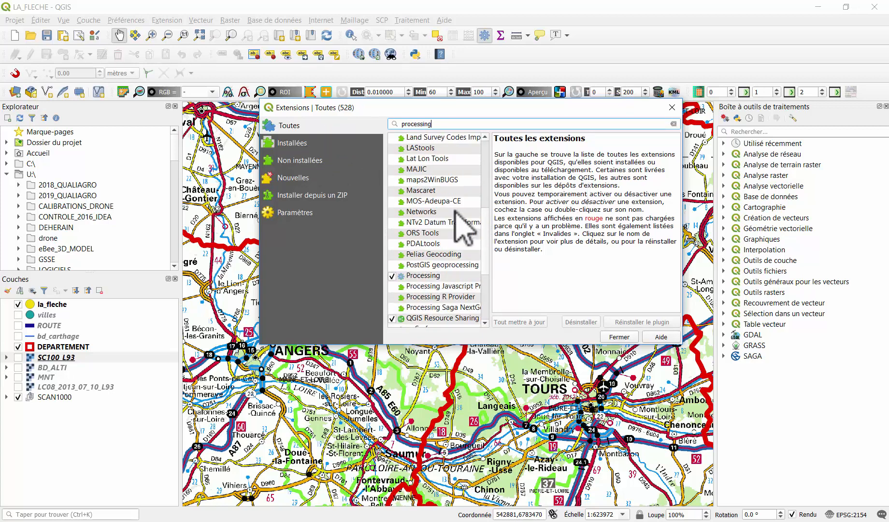
{"action": "scroll", "coordinate": [452, 232], "scroll_direction": "down", "scroll_amount": 1}
{"action": "left_click", "coordinate": [429, 243]}
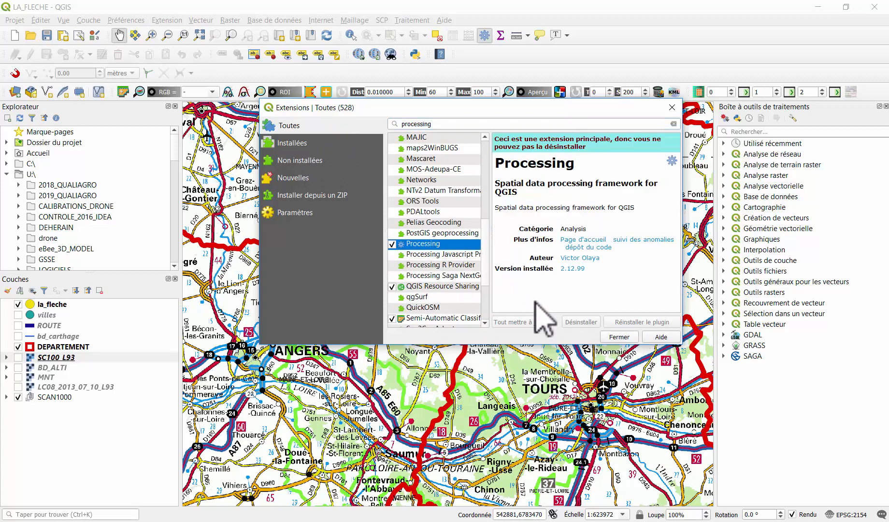
{"action": "left_click", "coordinate": [627, 338]}
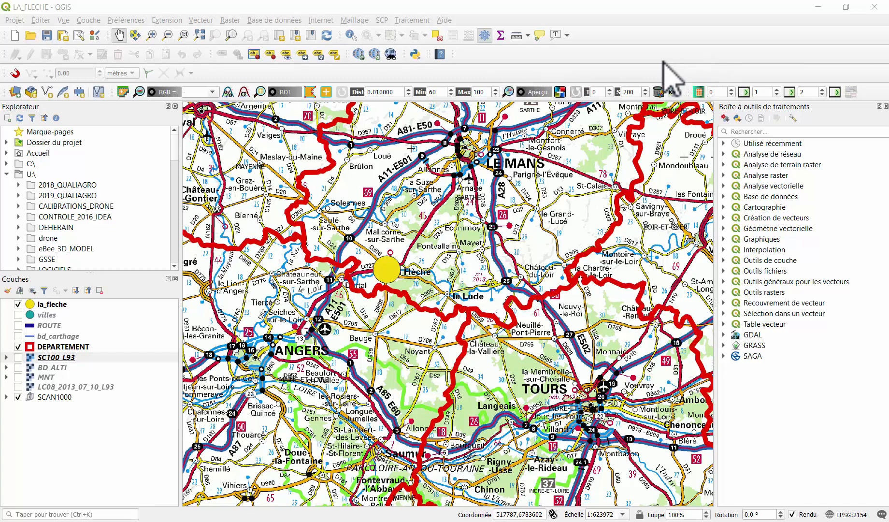
- View the list of available panels and toolbars and close it without changing anything
{"action": "right_click", "coordinate": [552, 60]}
{"action": "right_click", "coordinate": [467, 72]}
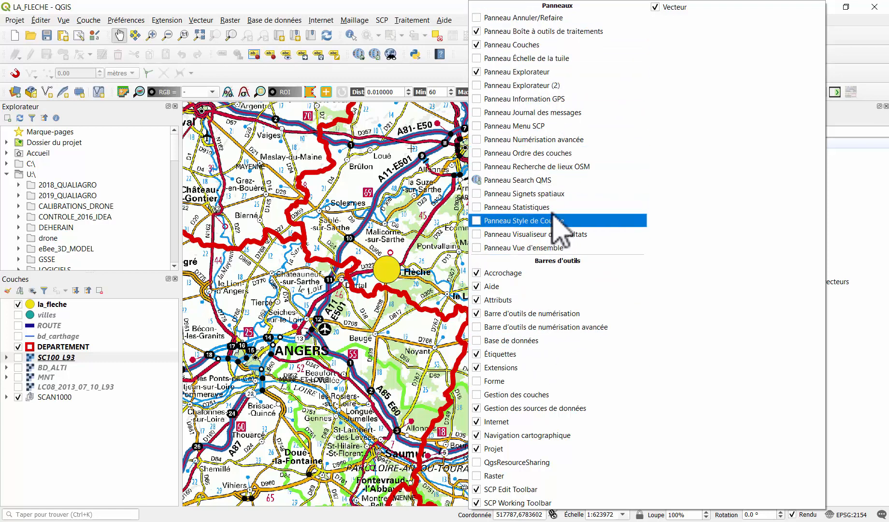
{"action": "left_click", "coordinate": [428, 75]}
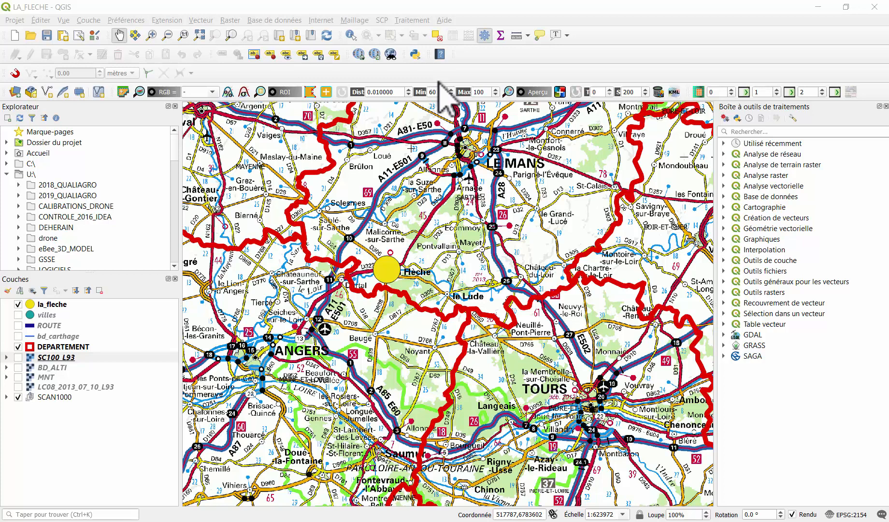
- Close the Couches panel and display it again
{"action": "left_click", "coordinate": [175, 279]}
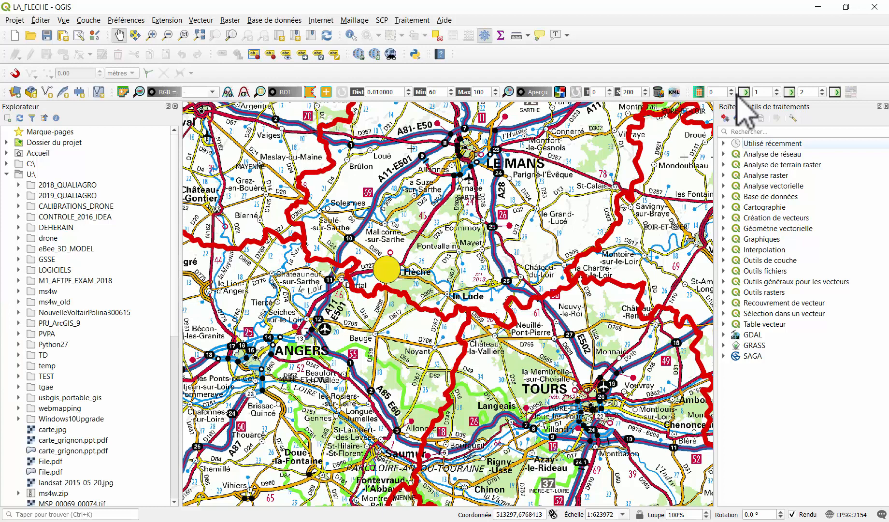
{"action": "right_click", "coordinate": [602, 52]}
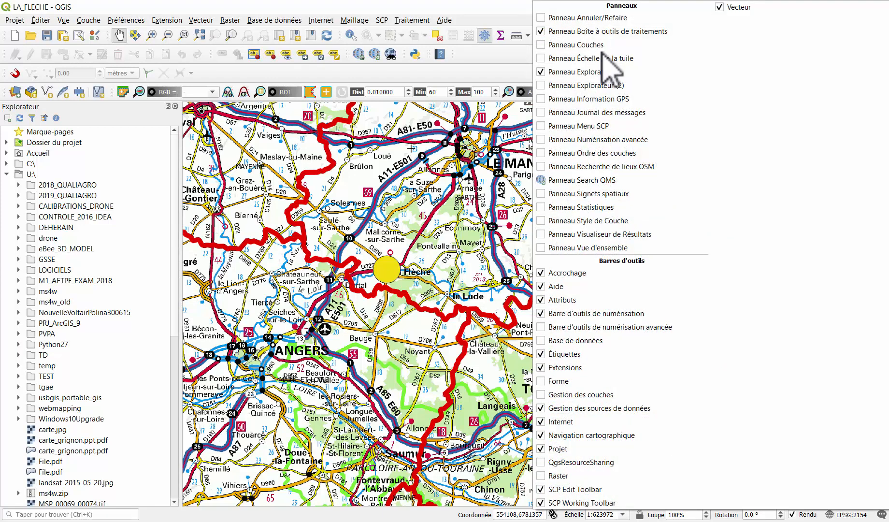
{"action": "left_click", "coordinate": [542, 46]}
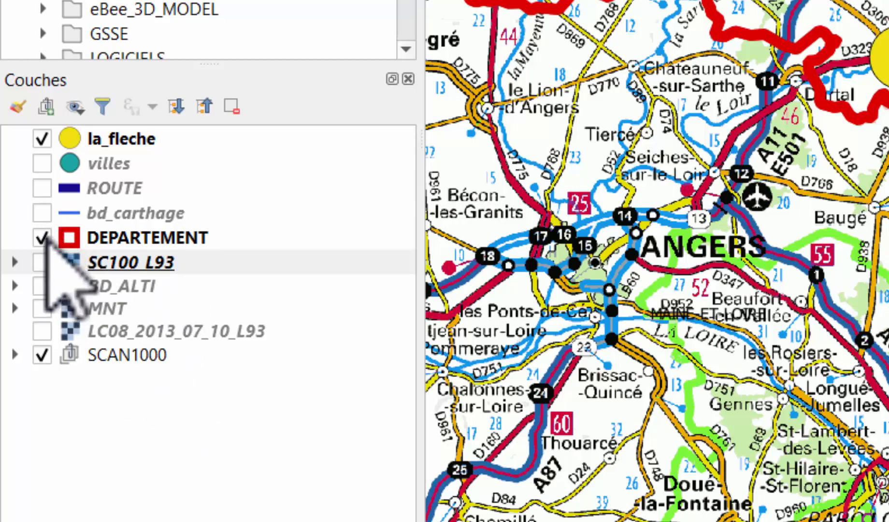
- Hide and redisplay DEPARTEMENT, briefly show bd_carthage, and look at the options for showing or hiding layers
{"action": "left_click", "coordinate": [45, 237]}
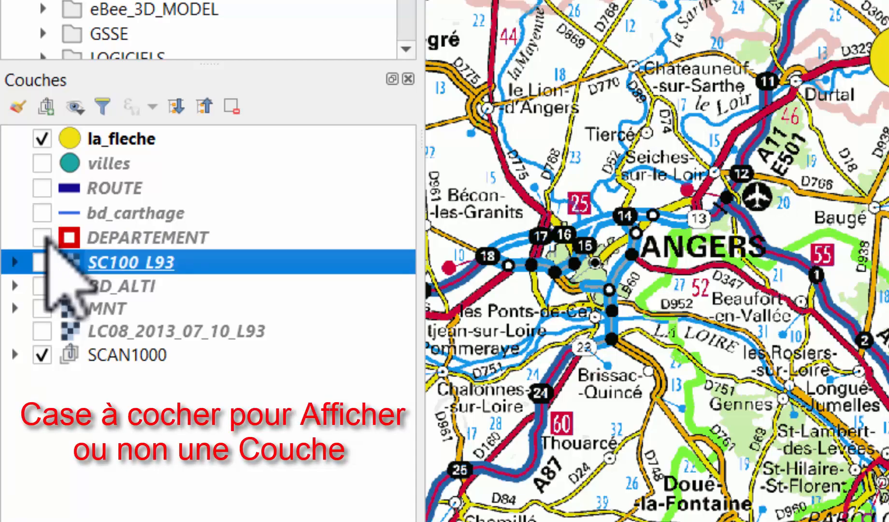
{"action": "left_click", "coordinate": [45, 237]}
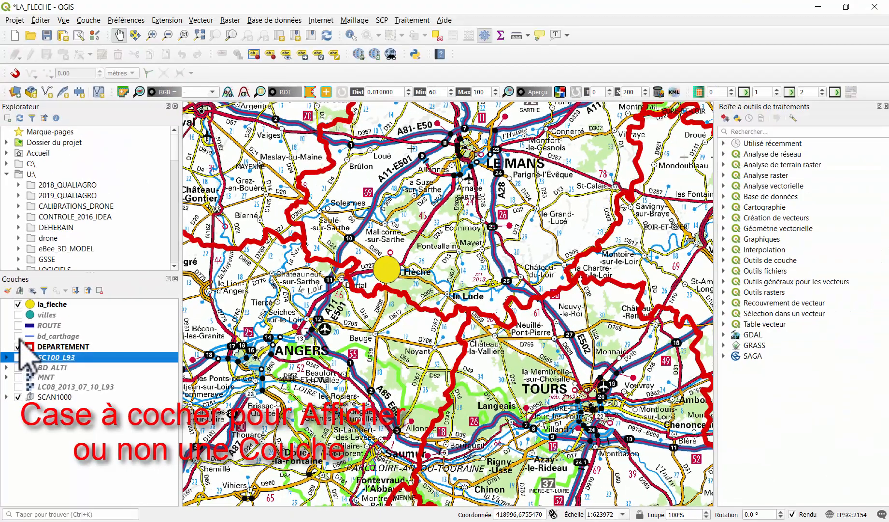
{"action": "left_click", "coordinate": [18, 336]}
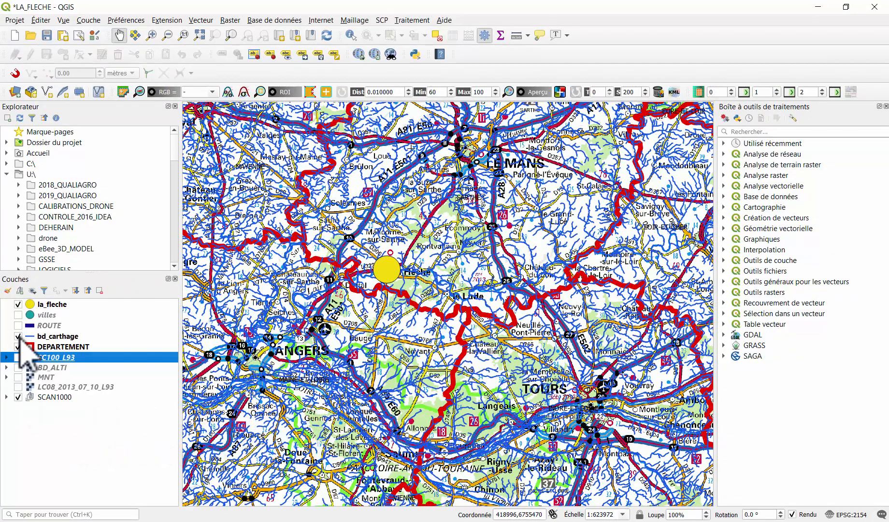
{"action": "left_click", "coordinate": [19, 336]}
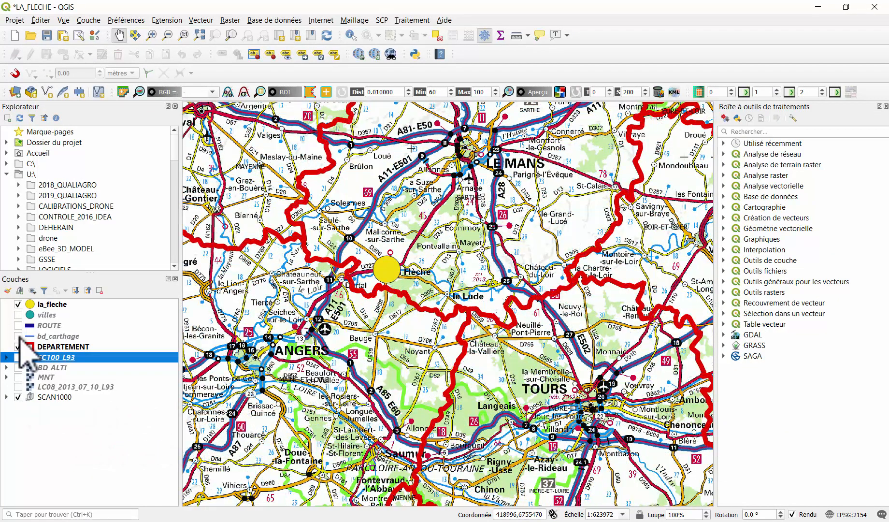
{"action": "left_click", "coordinate": [18, 336]}
{"action": "left_click", "coordinate": [18, 337]}
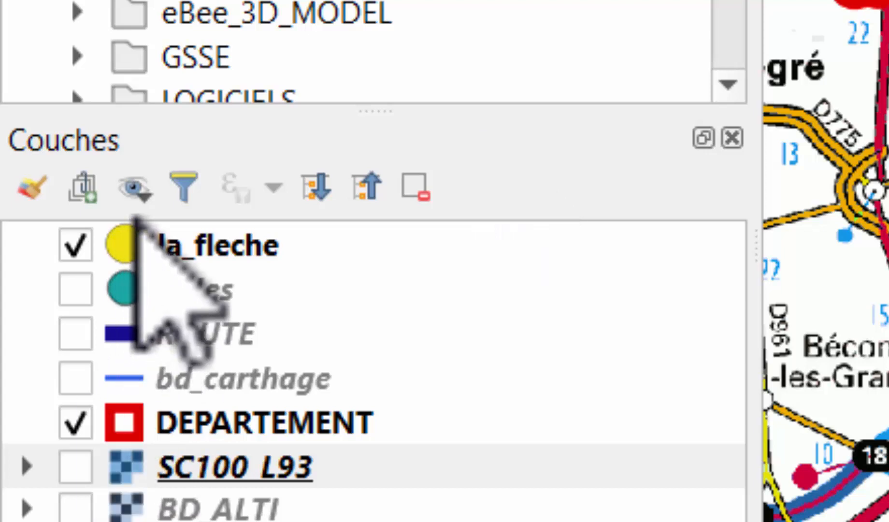
{"action": "left_click", "coordinate": [143, 194]}
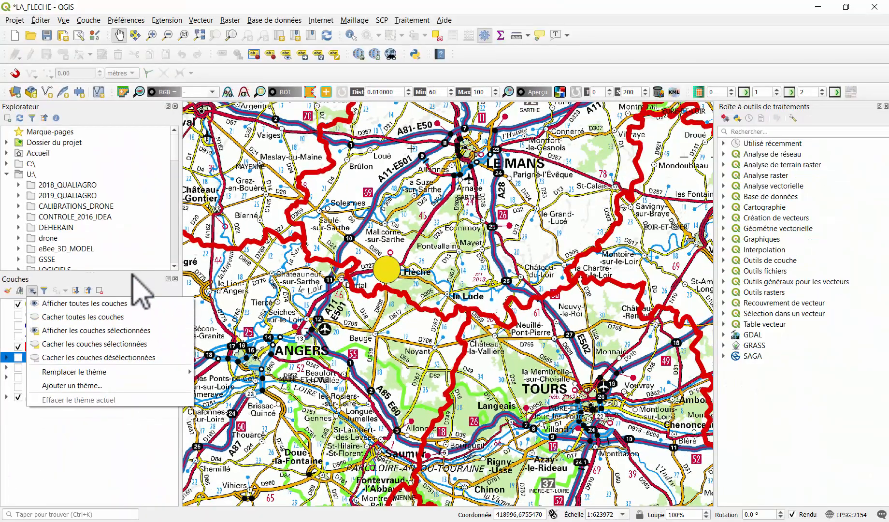
{"action": "left_click", "coordinate": [131, 277]}
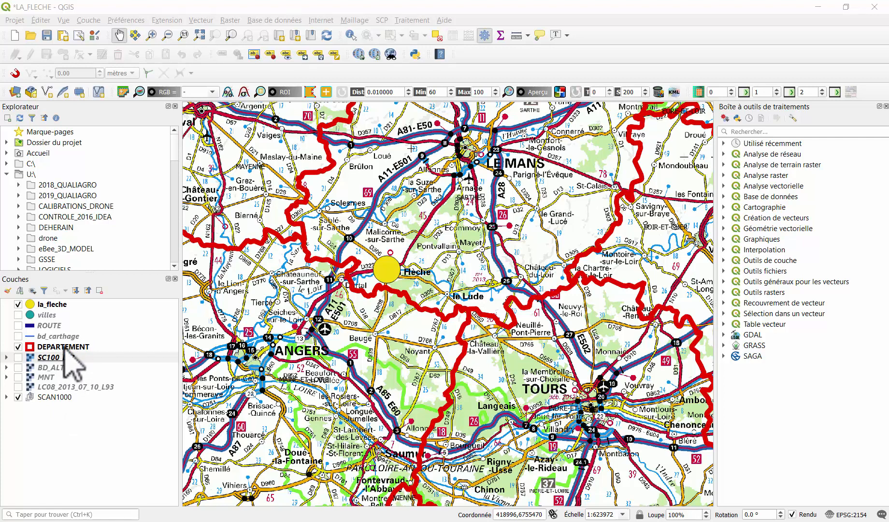
- Move the DEPARTEMENT layer below SCAN1000 in the layer order and la_fleche to the very bottom
{"action": "left_click", "coordinate": [58, 346]}
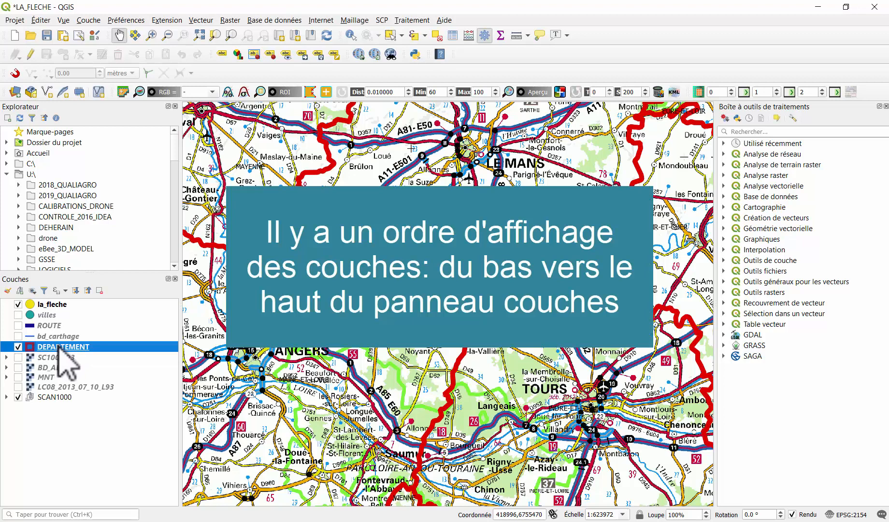
{"action": "left_click_drag", "start_coordinate": [58, 345], "coordinate": [55, 414]}
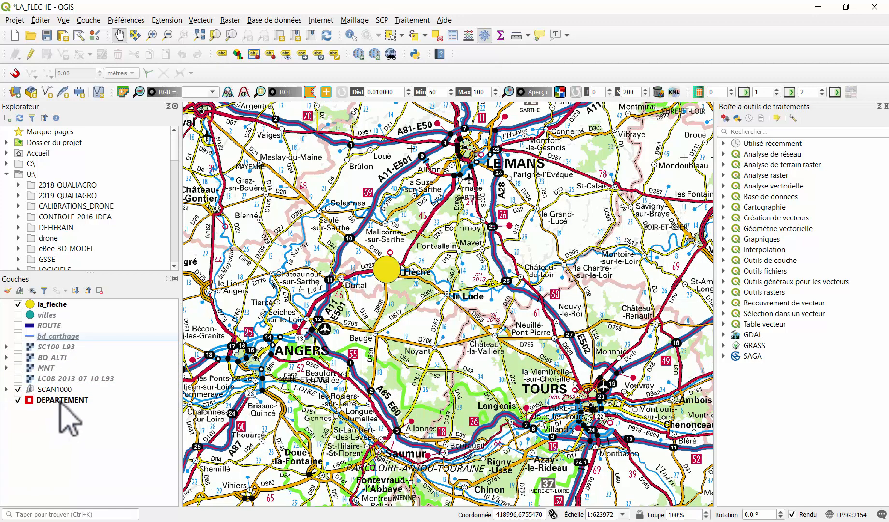
{"action": "left_click", "coordinate": [67, 314]}
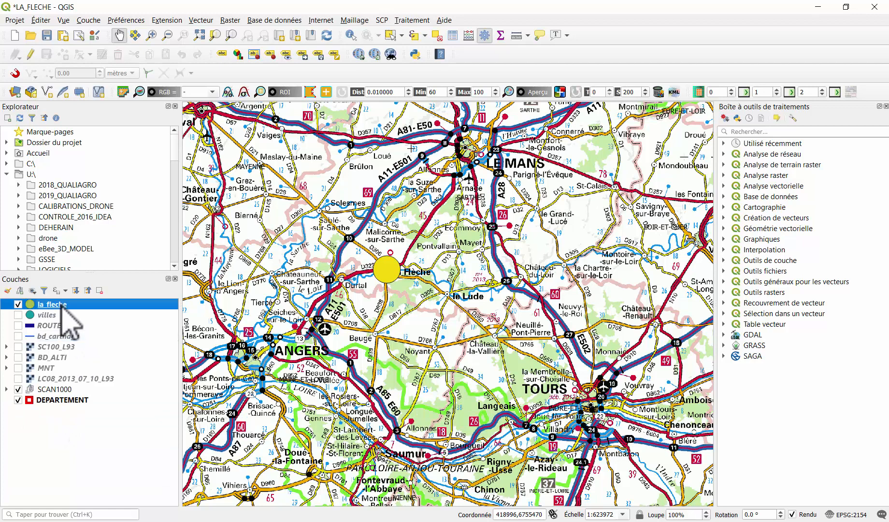
{"action": "left_click_drag", "start_coordinate": [61, 306], "coordinate": [59, 434]}
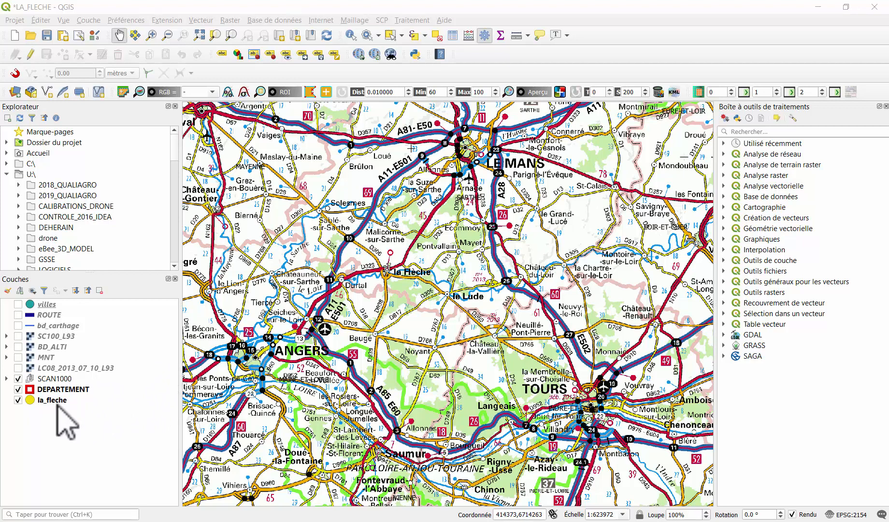
- Return la_fleche to the top of the layer order and place DEPARTEMENT between villes and ROUTE
{"action": "left_click_drag", "start_coordinate": [57, 402], "coordinate": [70, 305]}
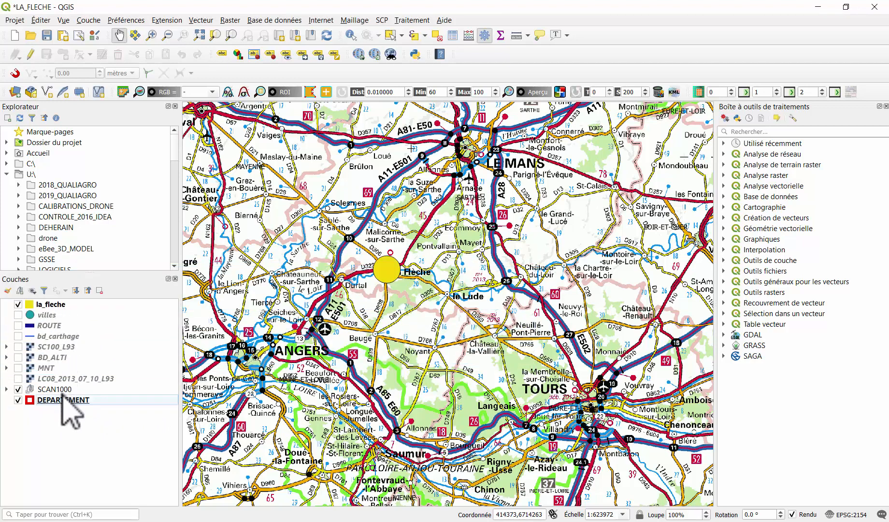
{"action": "left_click_drag", "start_coordinate": [63, 399], "coordinate": [73, 323]}
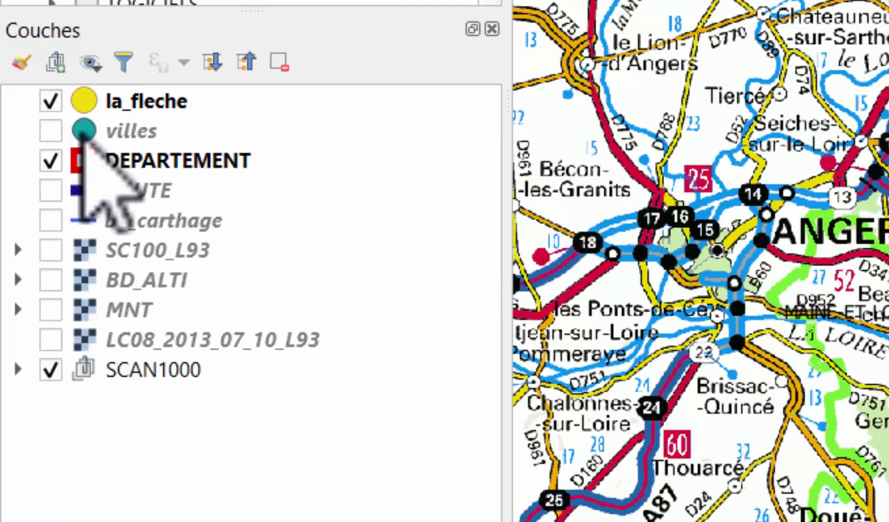
{"action": "left_click", "coordinate": [144, 160]}
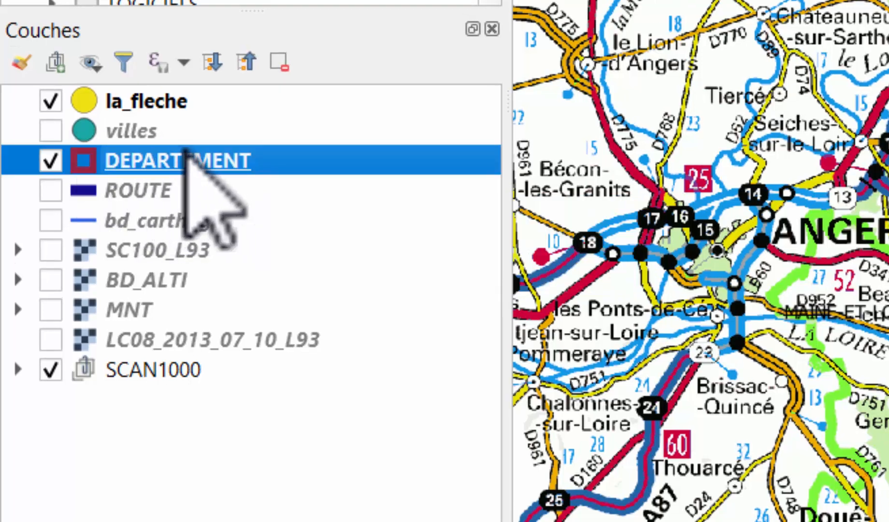
{"action": "mouse_move", "coordinate": [199, 162]}
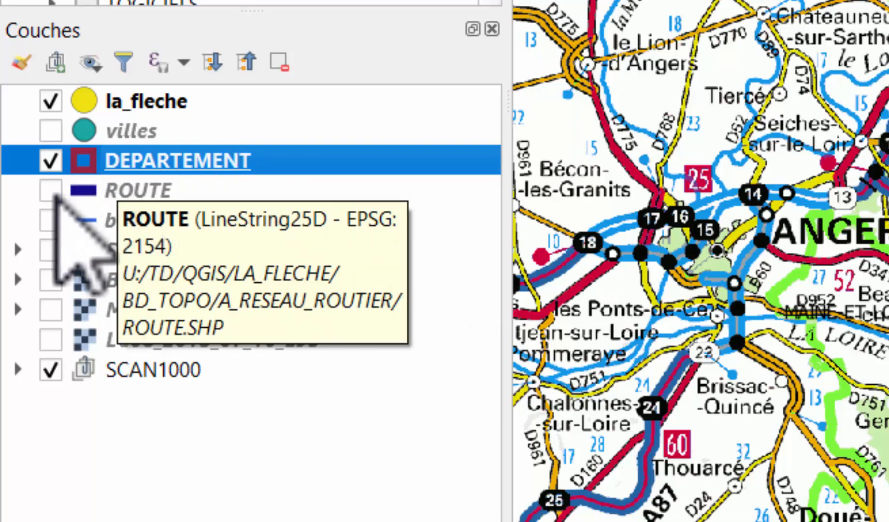
- Toggle the ROUTE layer on and off, and display the bd_carthage and villes layers on the map
{"action": "left_click", "coordinate": [53, 192]}
{"action": "left_click", "coordinate": [51, 191]}
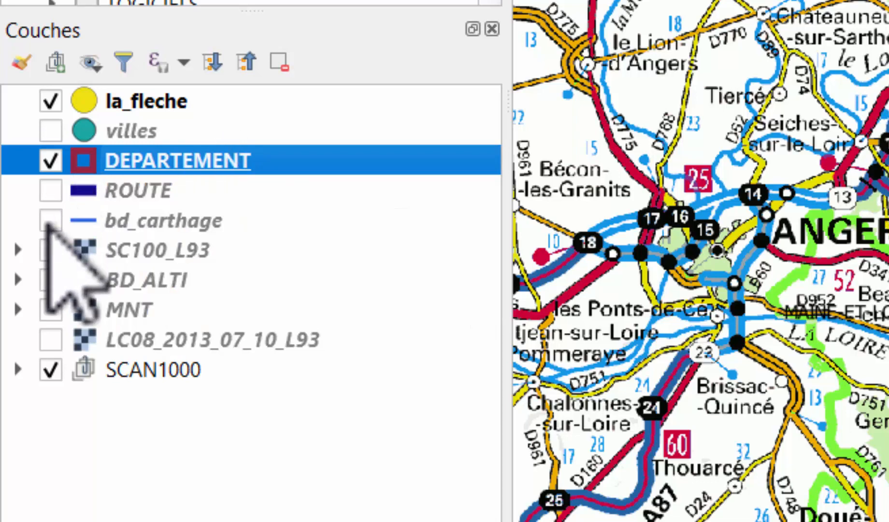
{"action": "left_click", "coordinate": [50, 220]}
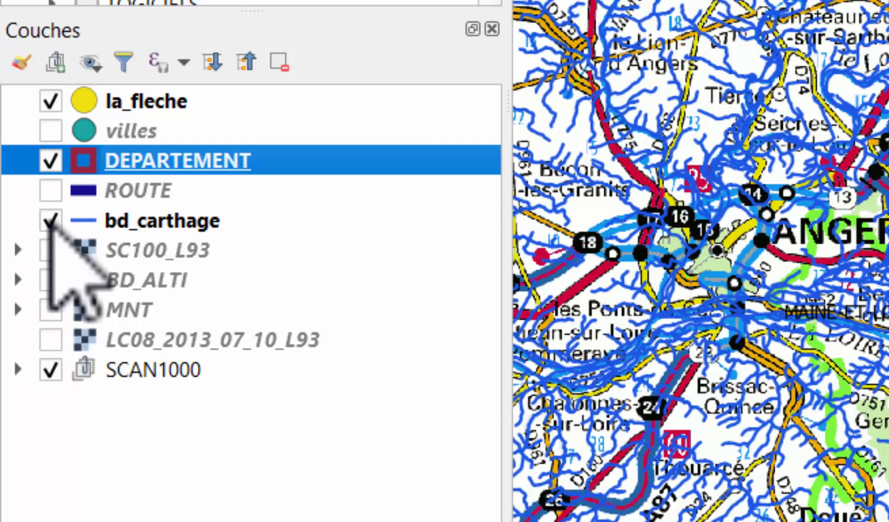
{"action": "left_click", "coordinate": [51, 130]}
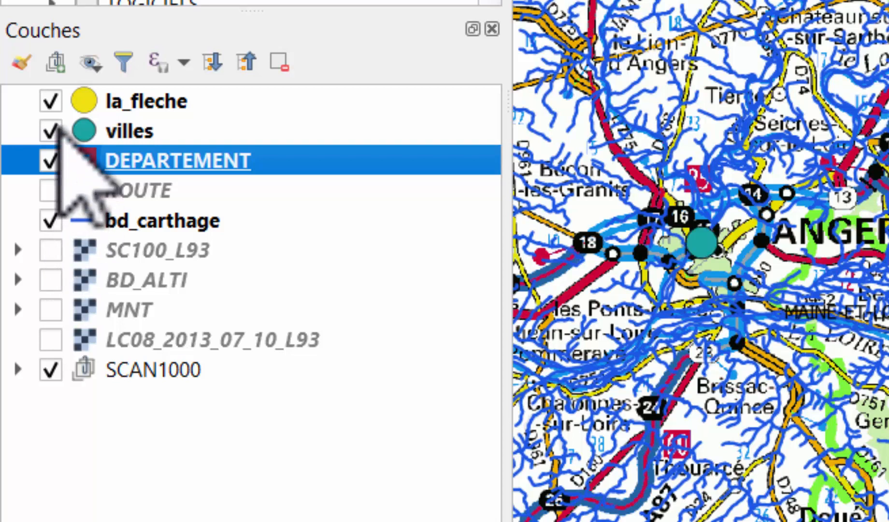
{"action": "scroll", "coordinate": [888, 2], "scroll_direction": "down", "scroll_amount": 2}
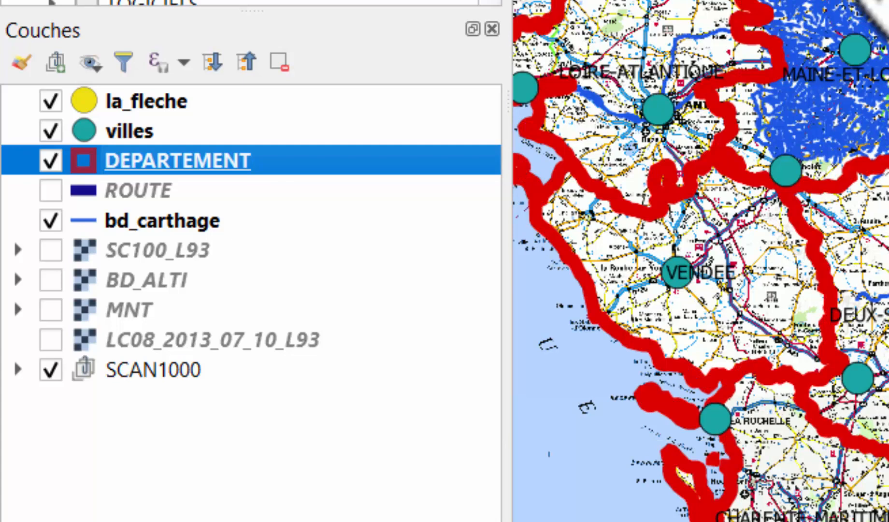
{"action": "scroll", "coordinate": [888, 2], "scroll_direction": "up", "scroll_amount": 2}
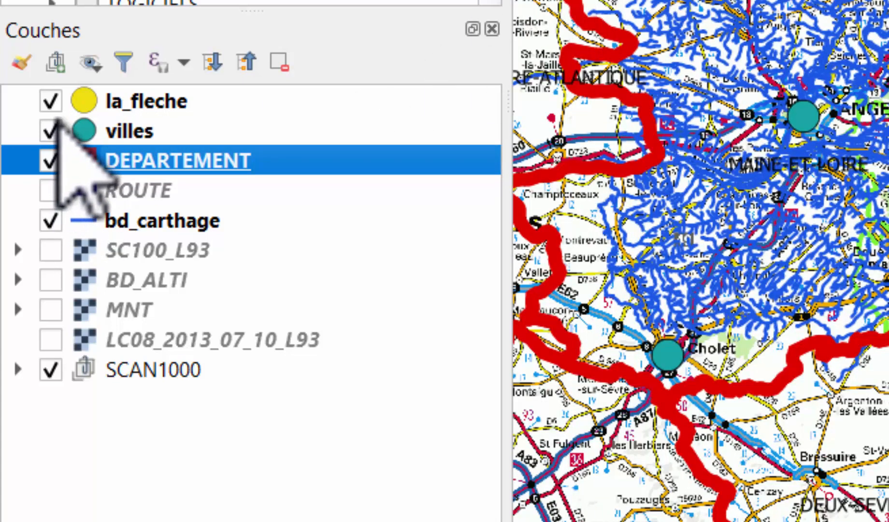
- Open the attribute table of the villes layer, examine its records and close it, repeating this with the other access method
{"action": "mouse_move", "coordinate": [57, 120]}
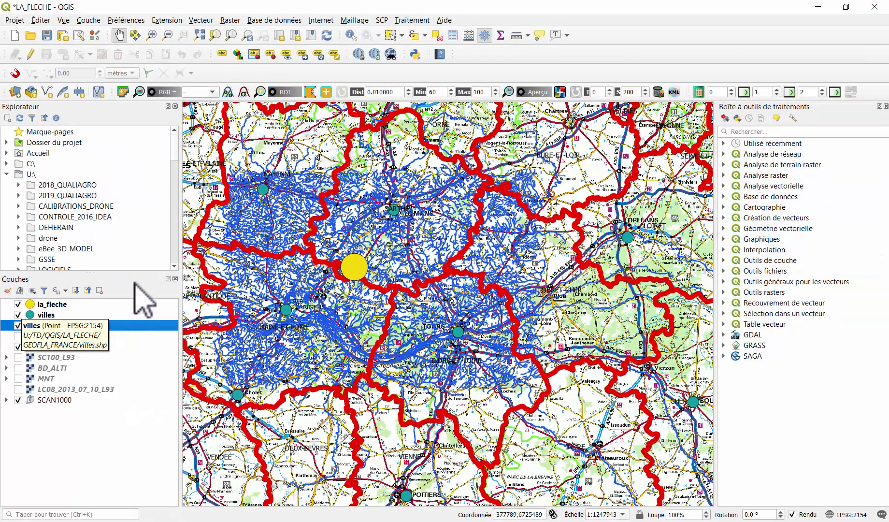
{"action": "double_click", "coordinate": [123, 314]}
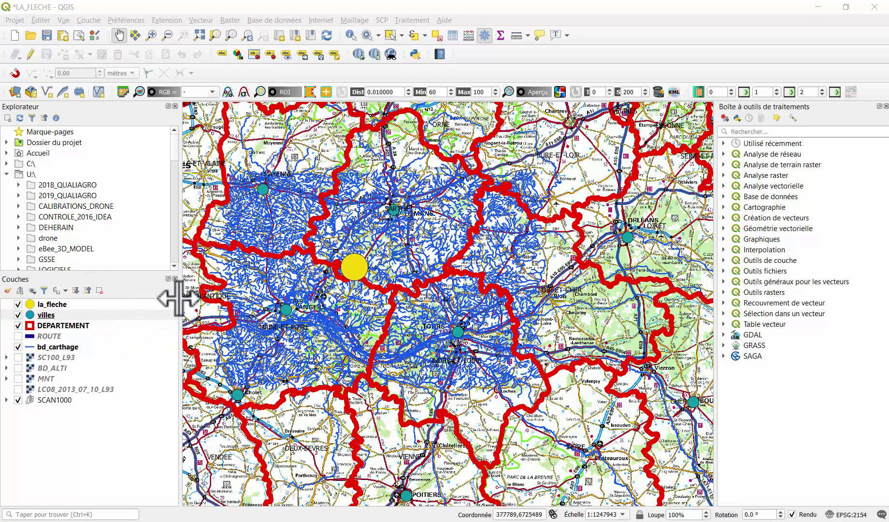
{"action": "right_click", "coordinate": [77, 314]}
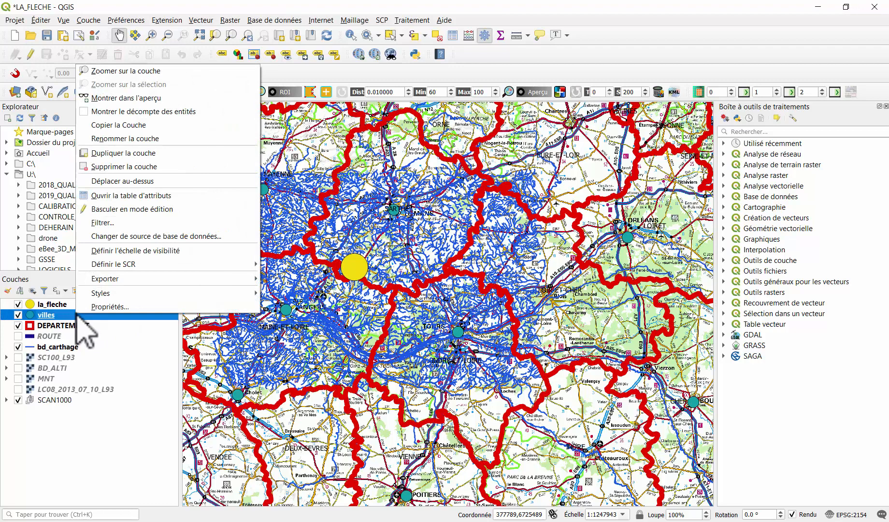
{"action": "left_click", "coordinate": [145, 195]}
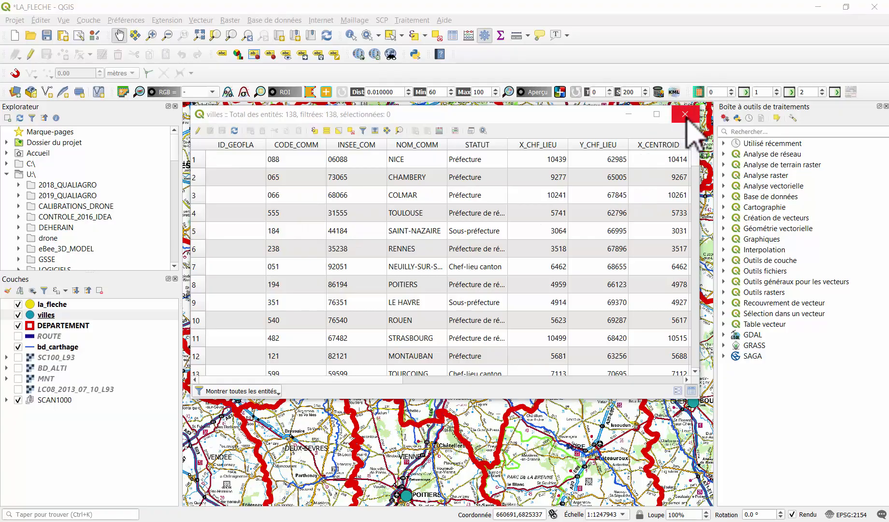
{"action": "left_click", "coordinate": [685, 114]}
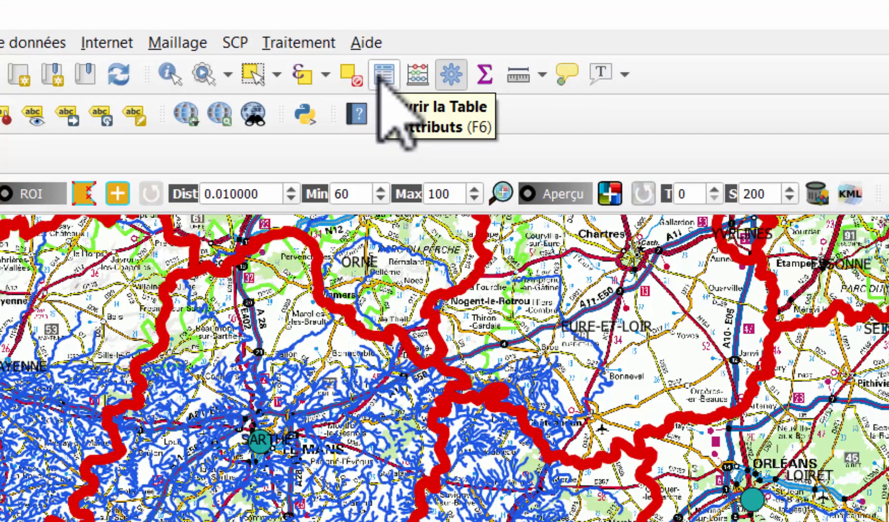
{"action": "left_click", "coordinate": [380, 77]}
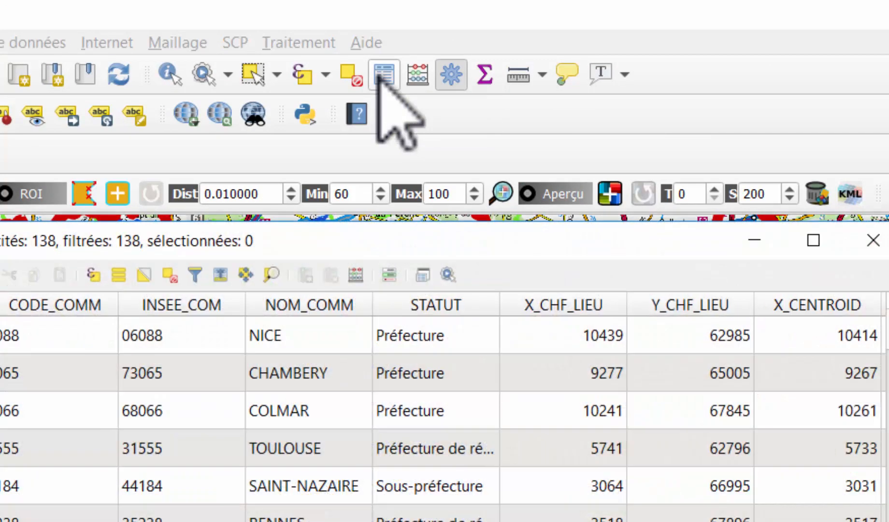
{"action": "left_click", "coordinate": [873, 240]}
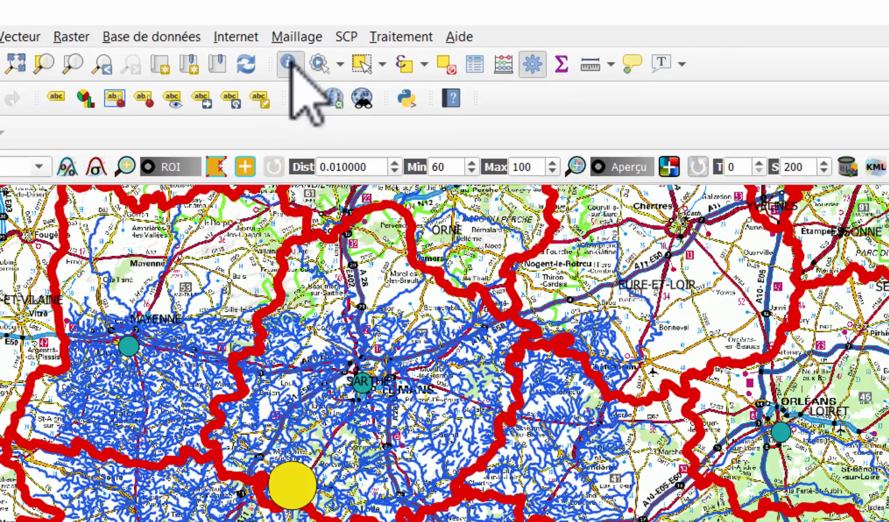
- Identify the villes point in the Mayenne department to view its attributes
{"action": "left_click", "coordinate": [289, 62]}
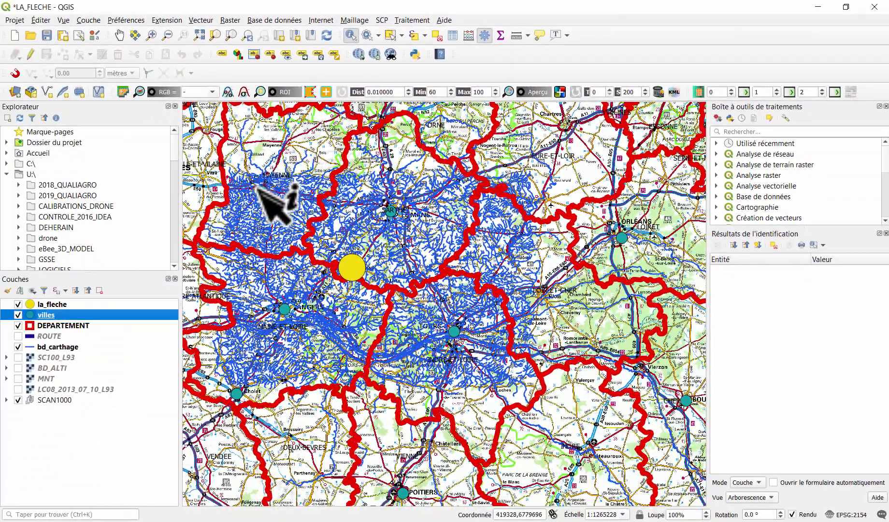
{"action": "left_click", "coordinate": [258, 187]}
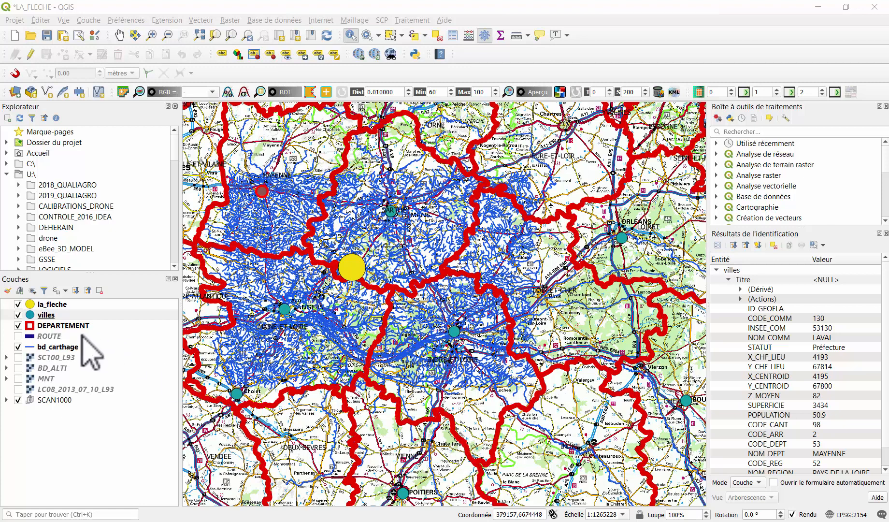
- Hide the villes layer on the map
{"action": "left_click", "coordinate": [22, 315]}
{"action": "left_click", "coordinate": [19, 315]}
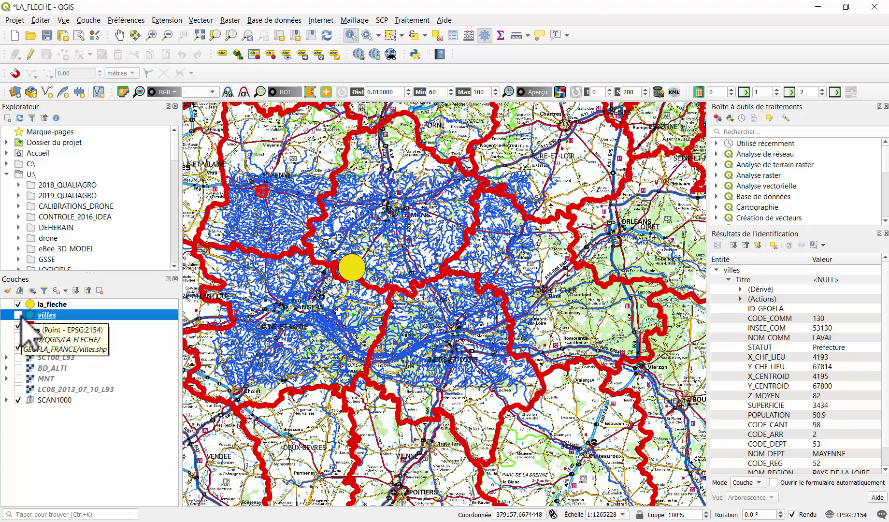
- Hide the bd_carthage layer and make the SCAN1000 group the active entry
{"action": "left_click", "coordinate": [18, 347]}
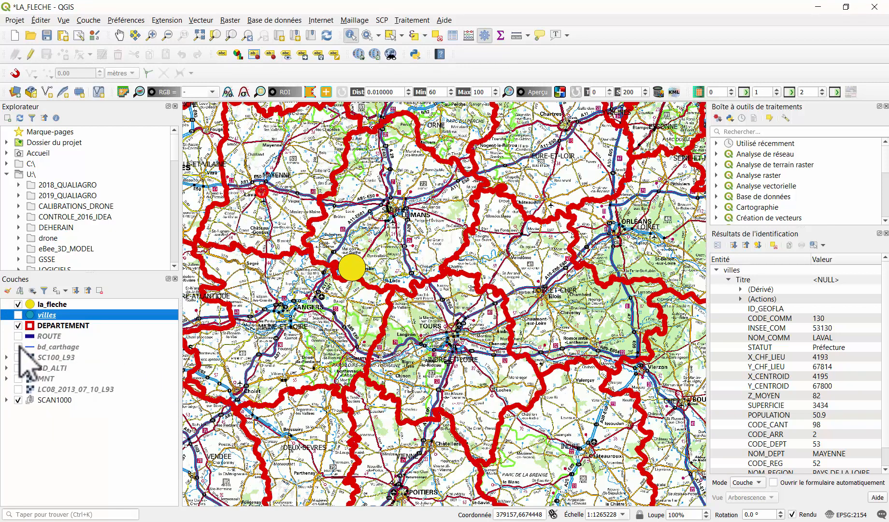
{"action": "left_click", "coordinate": [66, 402]}
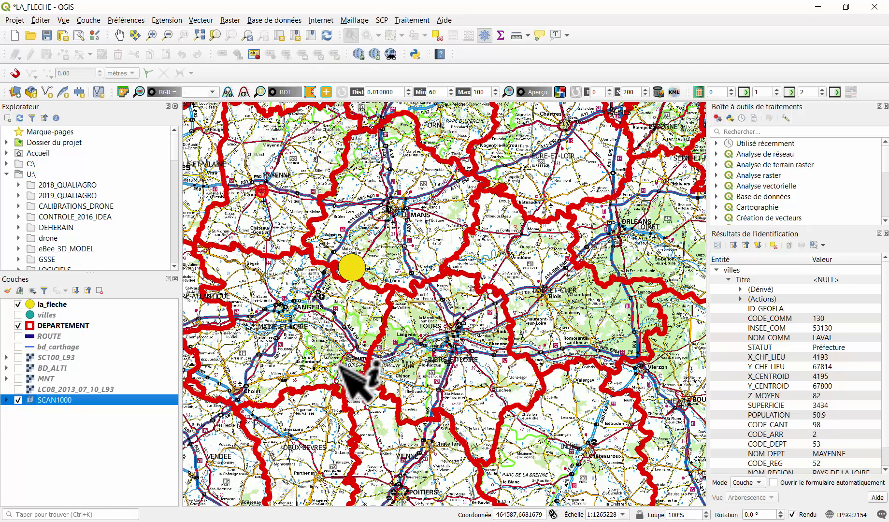
- Examine the SCAN1000 map background up close, down to its individual pixels
{"action": "scroll", "coordinate": [333, 342], "scroll_direction": "up", "scroll_amount": 3}
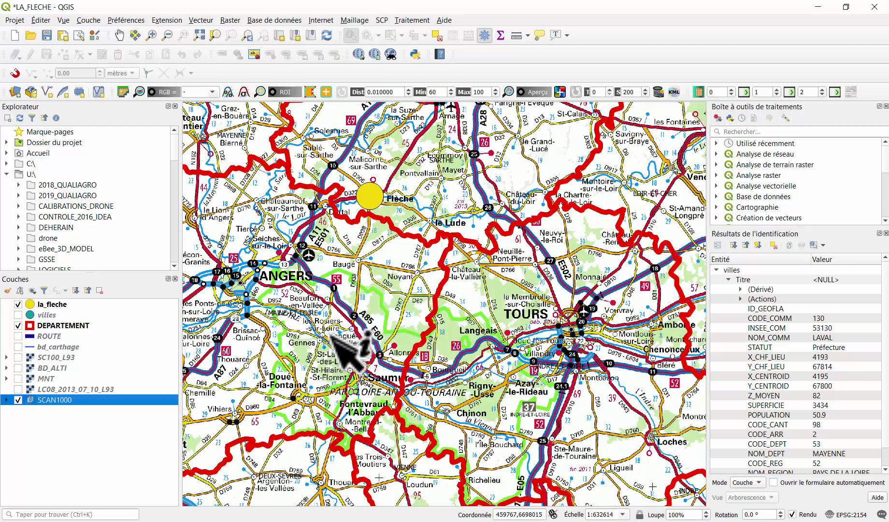
{"action": "scroll", "coordinate": [332, 336], "scroll_direction": "up", "scroll_amount": 3}
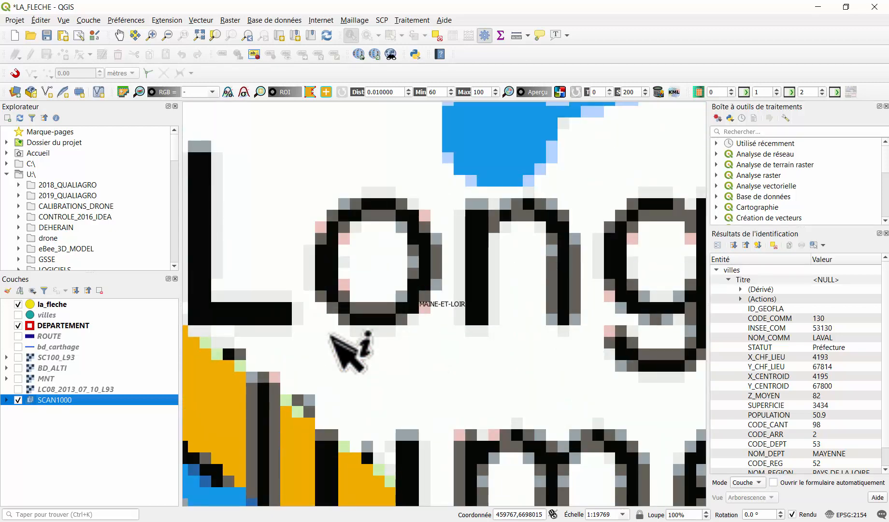
{"action": "scroll", "coordinate": [330, 335], "scroll_direction": "up", "scroll_amount": 1}
{"action": "left_click_drag", "start_coordinate": [336, 355], "coordinate": [496, 178]}
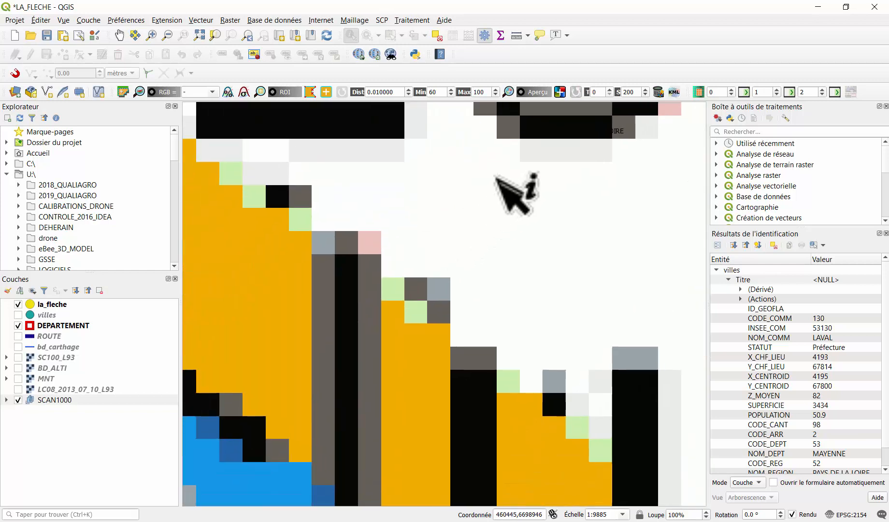
{"action": "scroll", "coordinate": [491, 186], "scroll_direction": "up", "scroll_amount": 1}
{"action": "scroll", "coordinate": [373, 366], "scroll_direction": "down", "scroll_amount": 1}
{"action": "left_click_drag", "start_coordinate": [390, 323], "coordinate": [464, 153]}
{"action": "scroll", "coordinate": [450, 209], "scroll_direction": "up", "scroll_amount": 1}
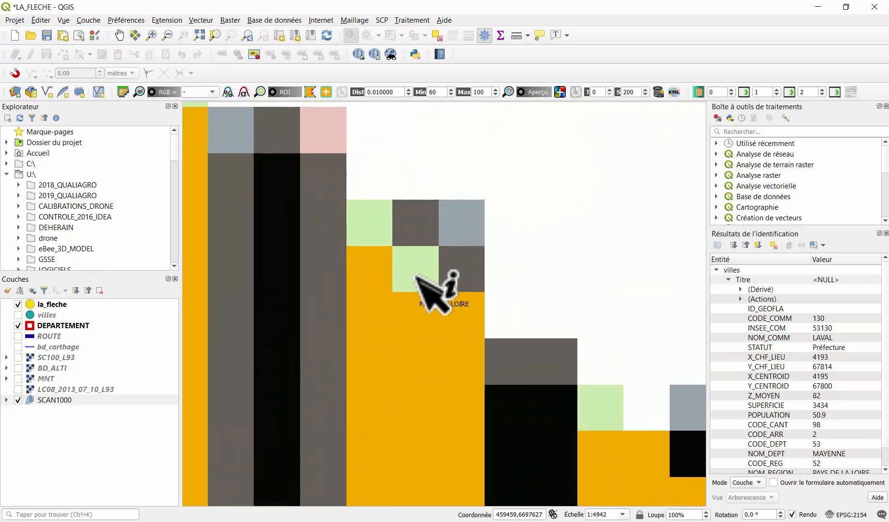
{"action": "scroll", "coordinate": [420, 281], "scroll_direction": "up", "scroll_amount": 1}
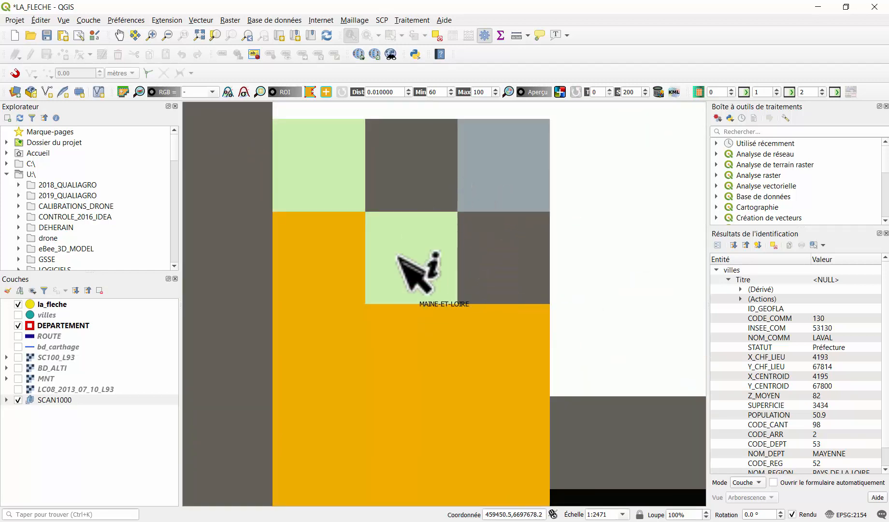
{"action": "scroll", "coordinate": [456, 290], "scroll_direction": "down", "scroll_amount": 3}
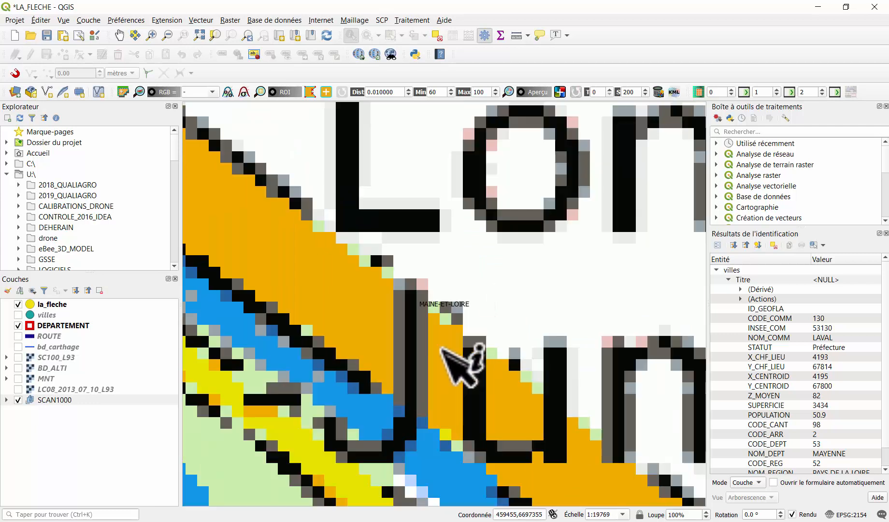
{"action": "scroll", "coordinate": [442, 348], "scroll_direction": "up", "scroll_amount": 1}
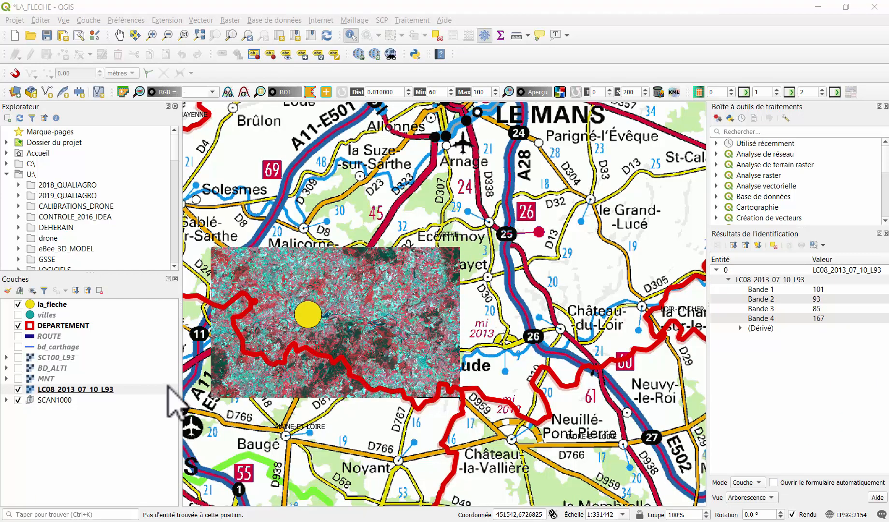
- Identify individual pixels of the LC08_2013_07_10_L93 satellite image to read their band values
{"action": "left_click", "coordinate": [80, 391]}
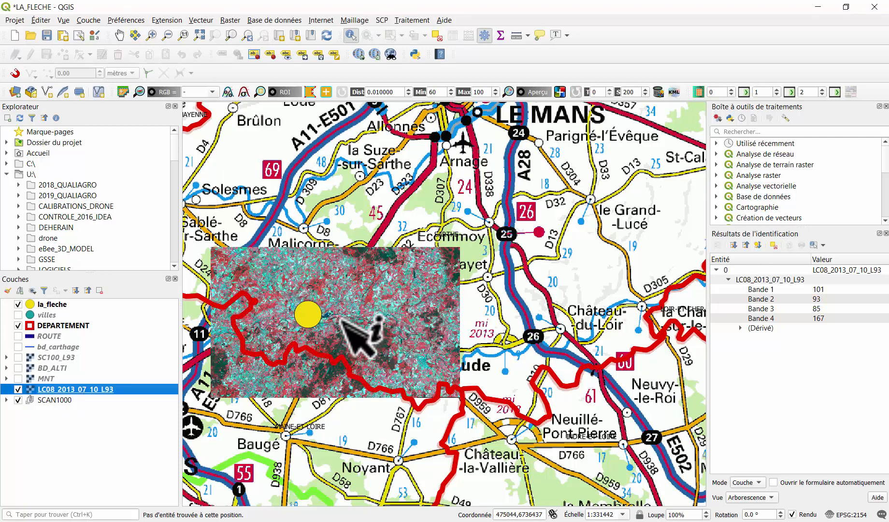
{"action": "scroll", "coordinate": [341, 320], "scroll_direction": "up", "scroll_amount": 4}
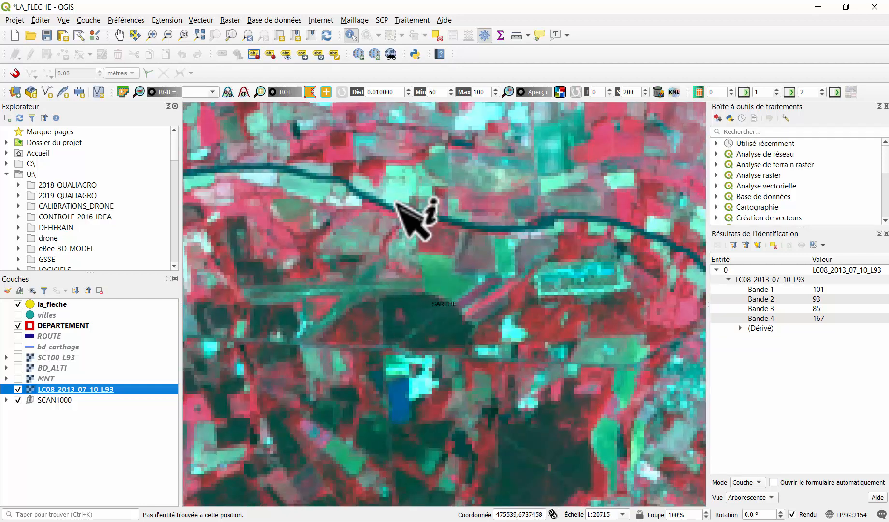
{"action": "scroll", "coordinate": [397, 204], "scroll_direction": "up", "scroll_amount": 3}
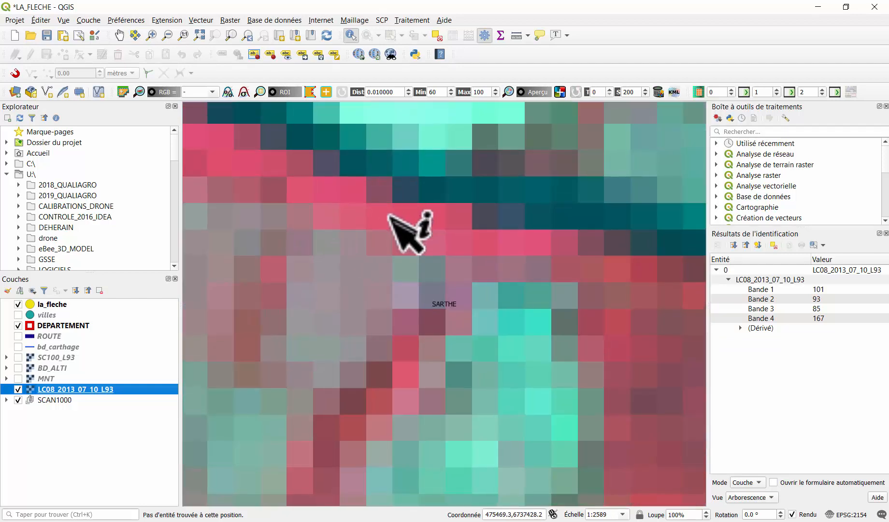
{"action": "left_click", "coordinate": [352, 35]}
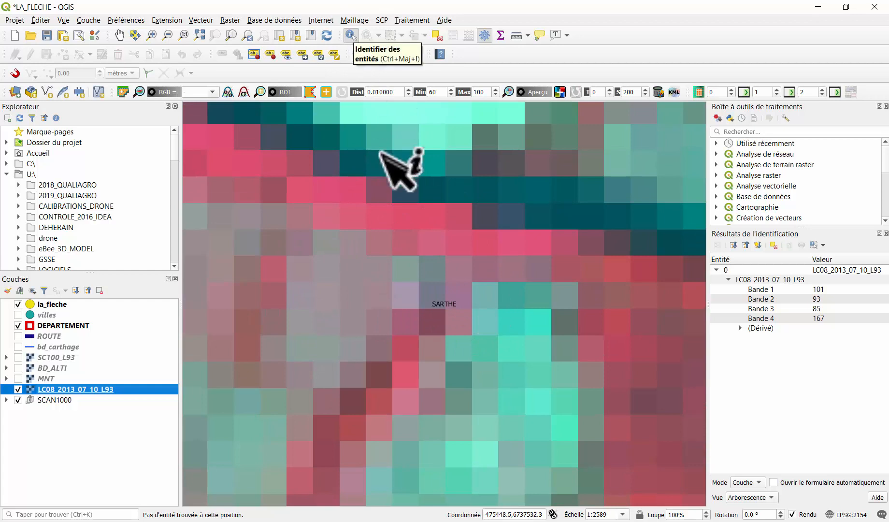
{"action": "left_click", "coordinate": [408, 265]}
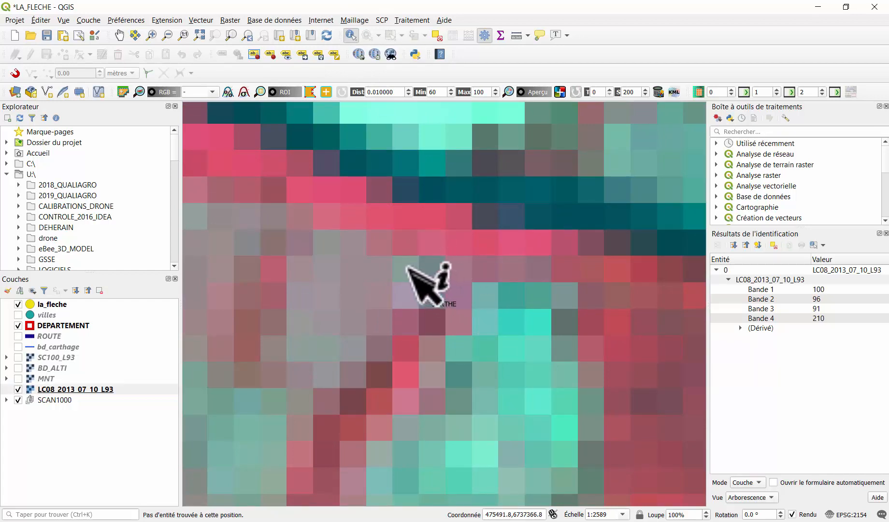
{"action": "left_click", "coordinate": [80, 391]}
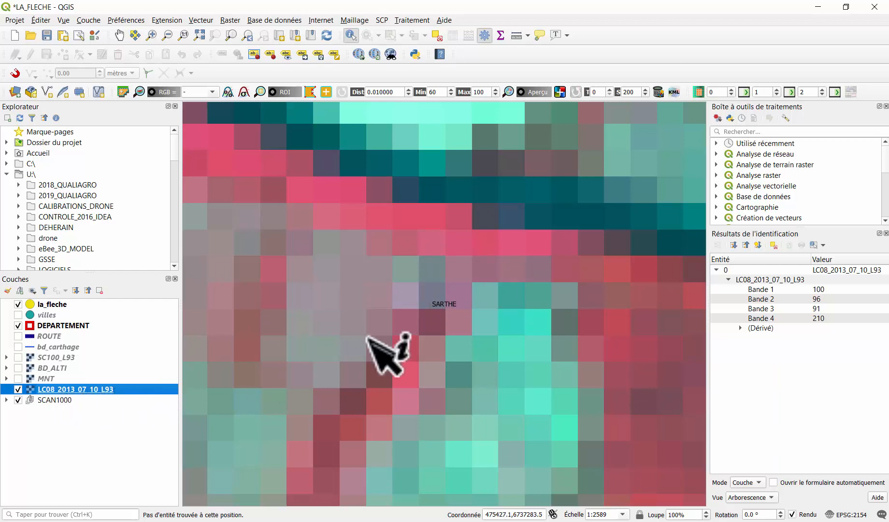
{"action": "left_click", "coordinate": [430, 212]}
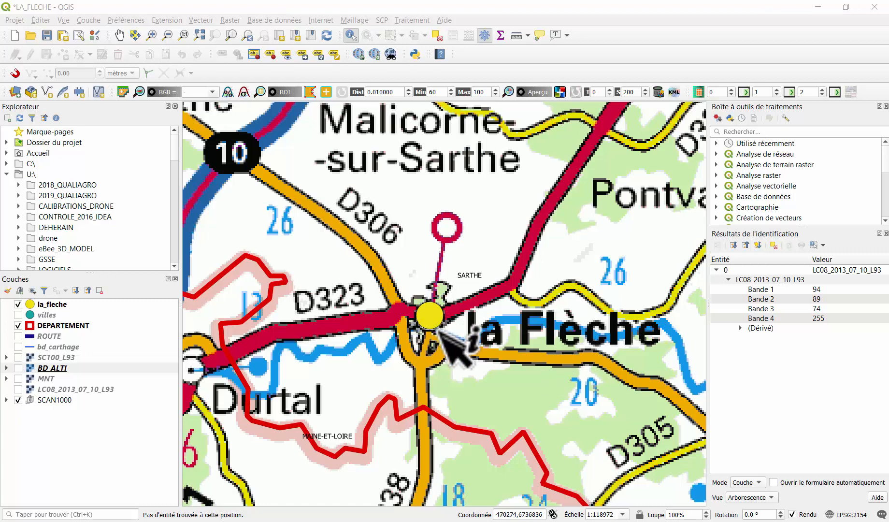
- Identify points near La Flèche in the BD_ALTI layer to read their elevation value
{"action": "scroll", "coordinate": [440, 331], "scroll_direction": "up", "scroll_amount": 3}
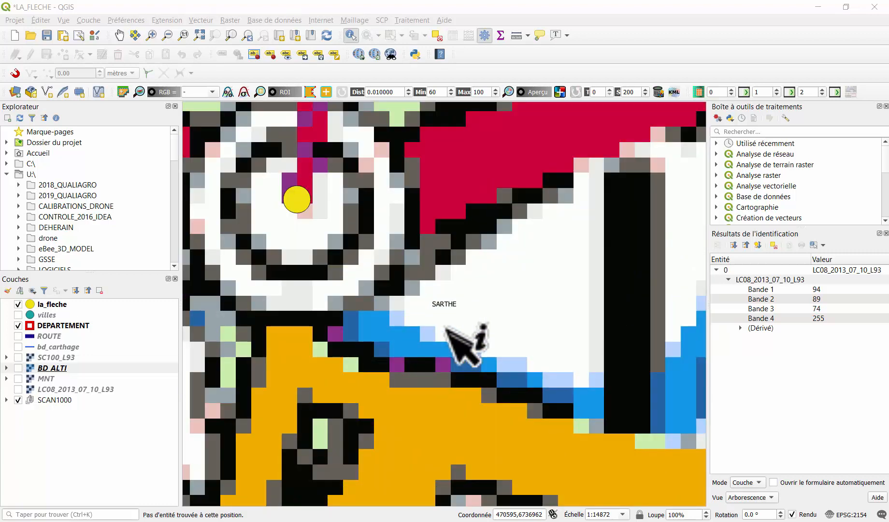
{"action": "left_click", "coordinate": [363, 281]}
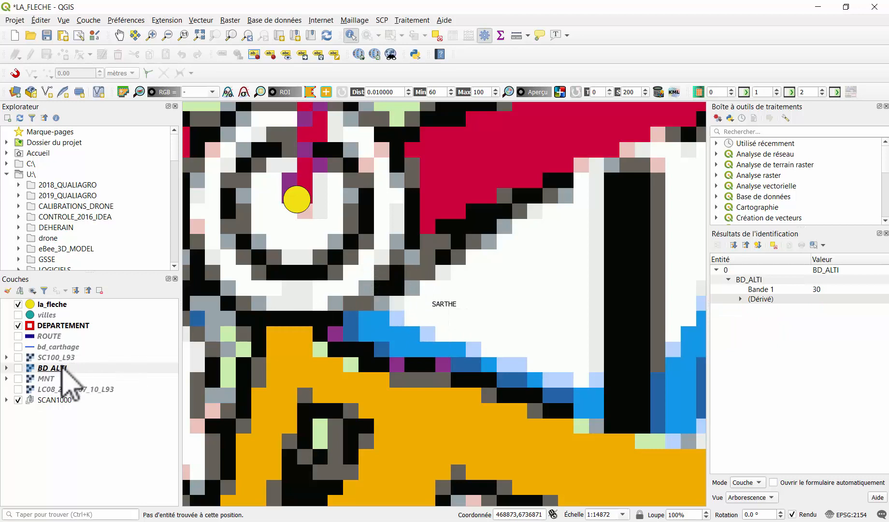
{"action": "left_click", "coordinate": [62, 368]}
{"action": "left_click", "coordinate": [374, 286]}
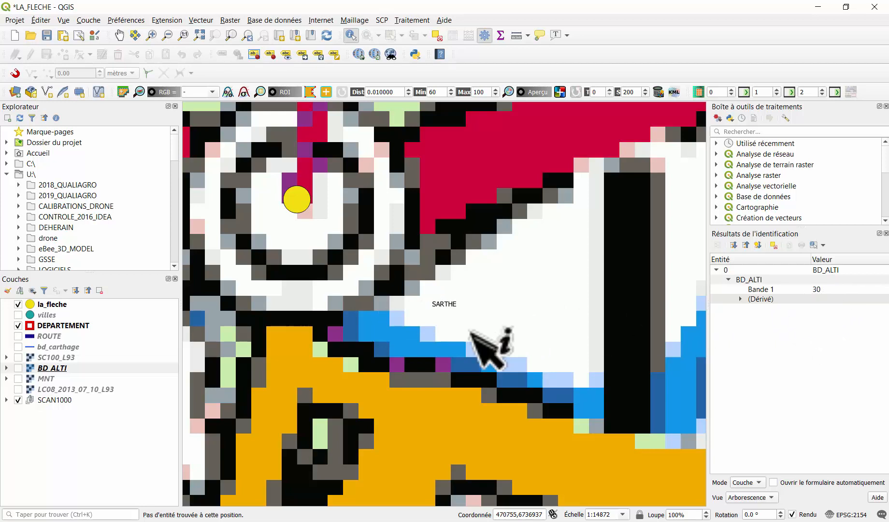
- Expand the SCAN1000 group and go through the raster tiles it contains, viewing their extent over France
{"action": "scroll", "coordinate": [469, 332], "scroll_direction": "down", "scroll_amount": 3}
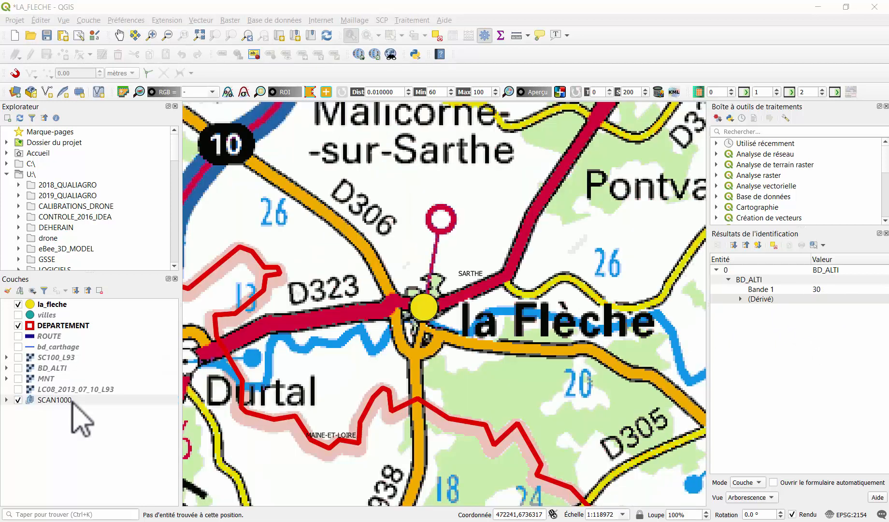
{"action": "left_click", "coordinate": [6, 400]}
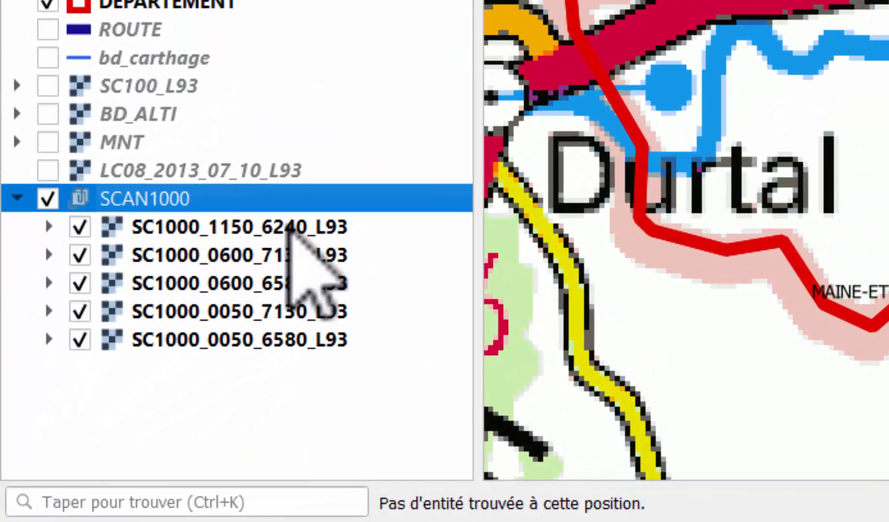
{"action": "left_click", "coordinate": [237, 284]}
{"action": "left_click", "coordinate": [239, 308]}
{"action": "left_click", "coordinate": [220, 329]}
{"action": "left_click", "coordinate": [272, 321]}
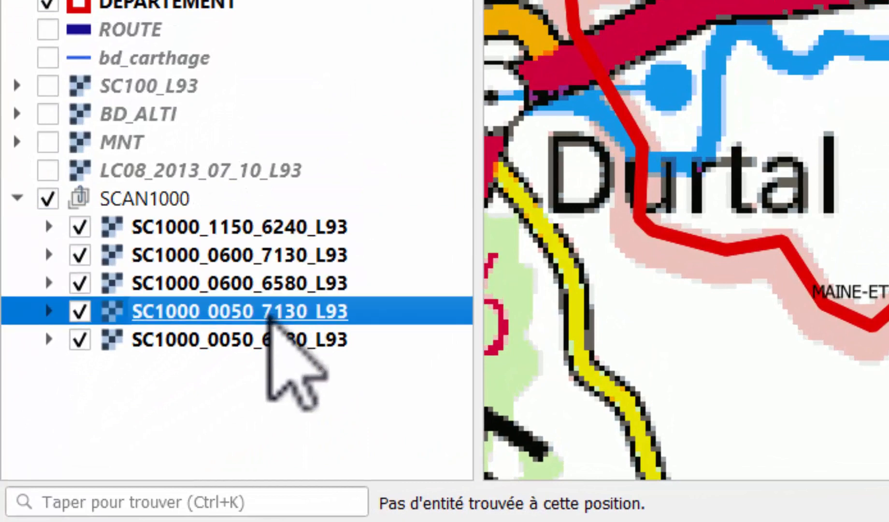
{"action": "left_click", "coordinate": [264, 346]}
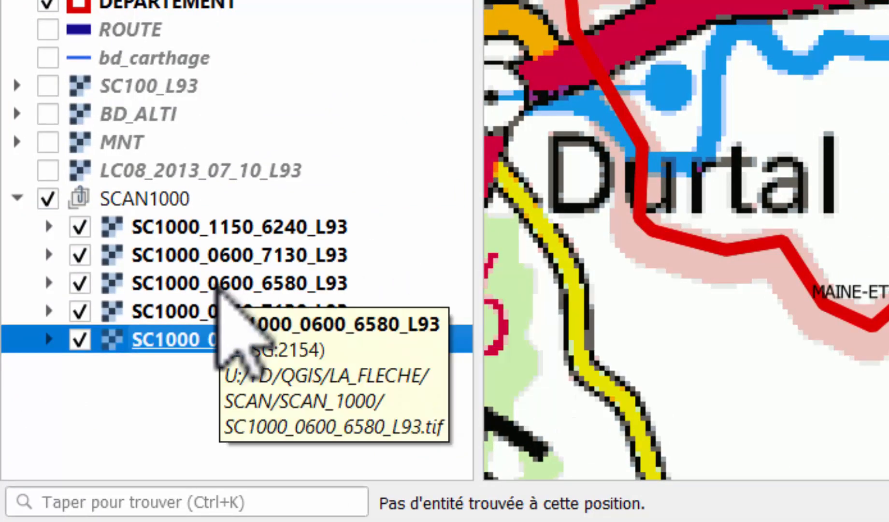
{"action": "left_click", "coordinate": [193, 1]}
{"action": "left_click", "coordinate": [193, 1]}
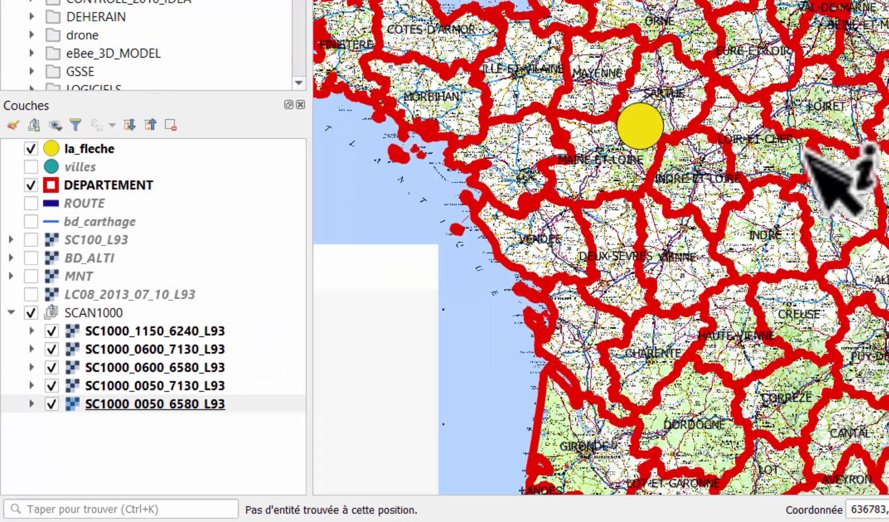
{"action": "scroll", "coordinate": [473, 313], "scroll_direction": "up", "scroll_amount": 1}
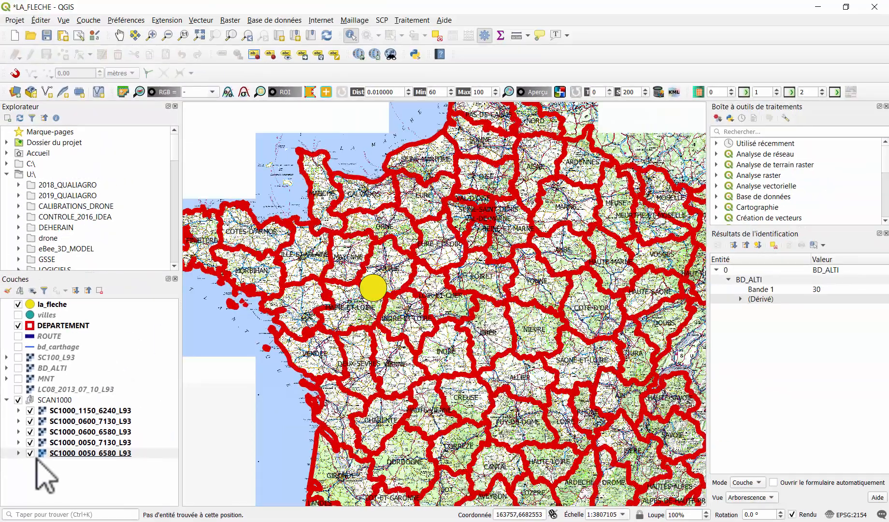
- Toggle the SC1000_0050_6580_L93 and SC1000_0050_7130_L93 tiles off and on to see which area each covers
{"action": "left_click", "coordinate": [30, 453]}
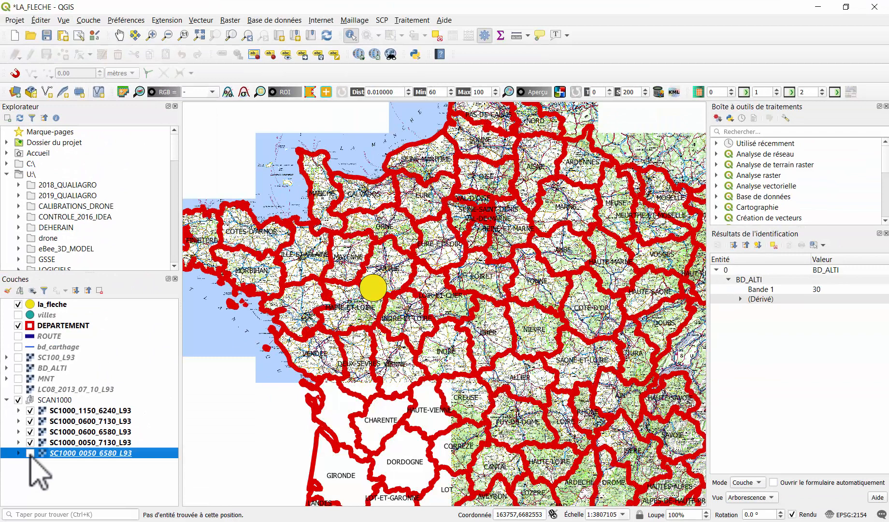
{"action": "left_click", "coordinate": [30, 453]}
{"action": "left_click", "coordinate": [28, 442]}
{"action": "left_click", "coordinate": [30, 443]}
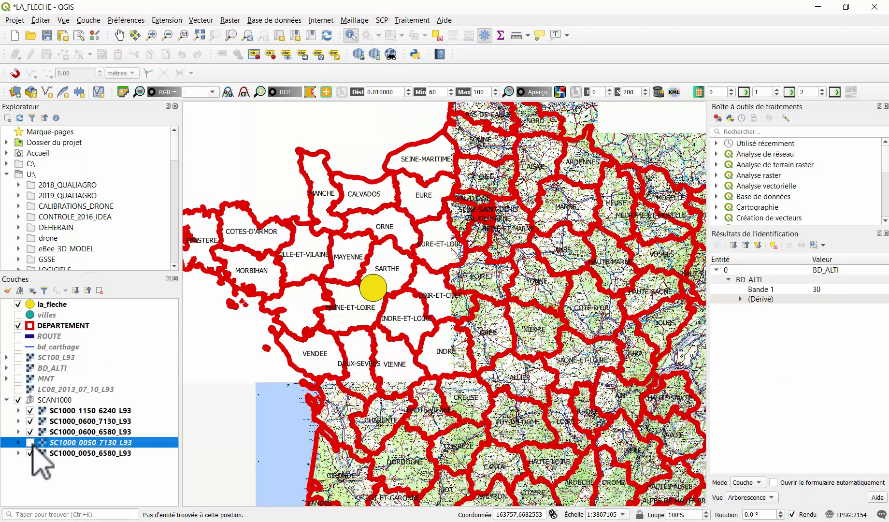
{"action": "left_click", "coordinate": [30, 442]}
{"action": "left_click", "coordinate": [30, 442]}
{"action": "left_click", "coordinate": [30, 442]}
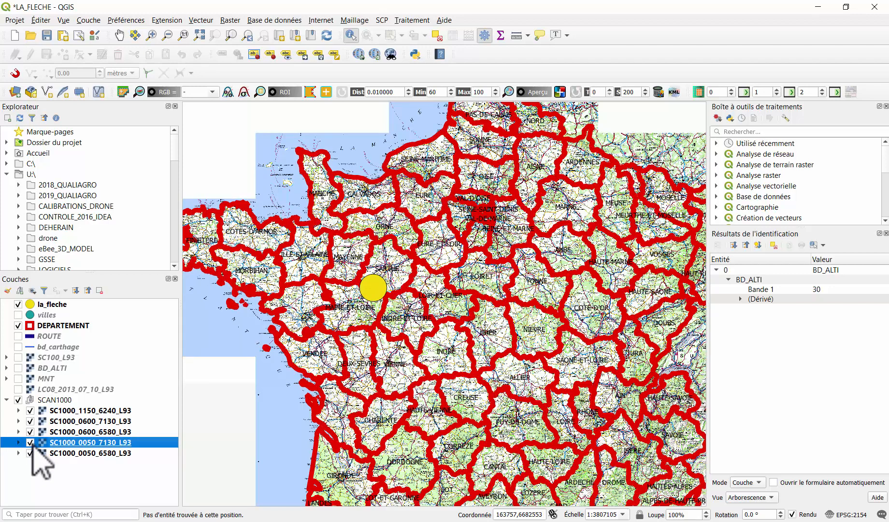
{"action": "left_click", "coordinate": [31, 431]}
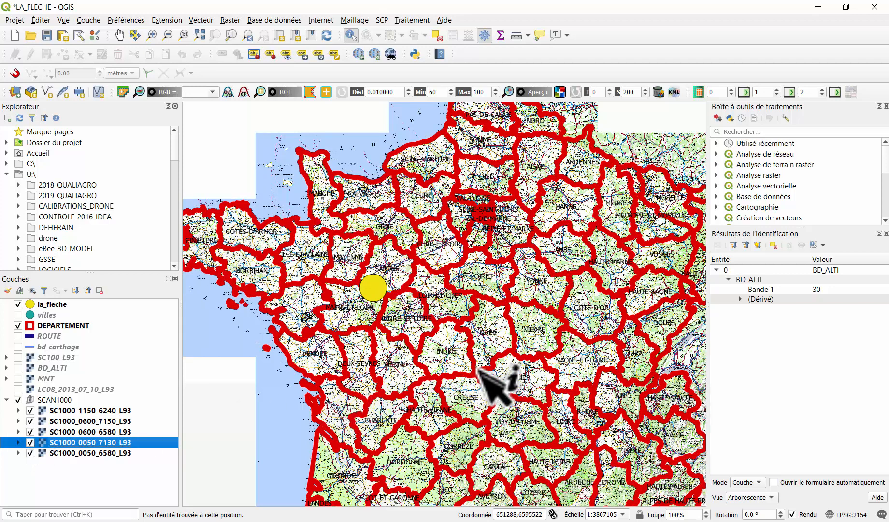
- Collapse the SCAN1000 group after checking the map as one continuous background
{"action": "scroll", "coordinate": [478, 368], "scroll_direction": "down", "scroll_amount": 2}
{"action": "scroll", "coordinate": [479, 370], "scroll_direction": "up", "scroll_amount": 4}
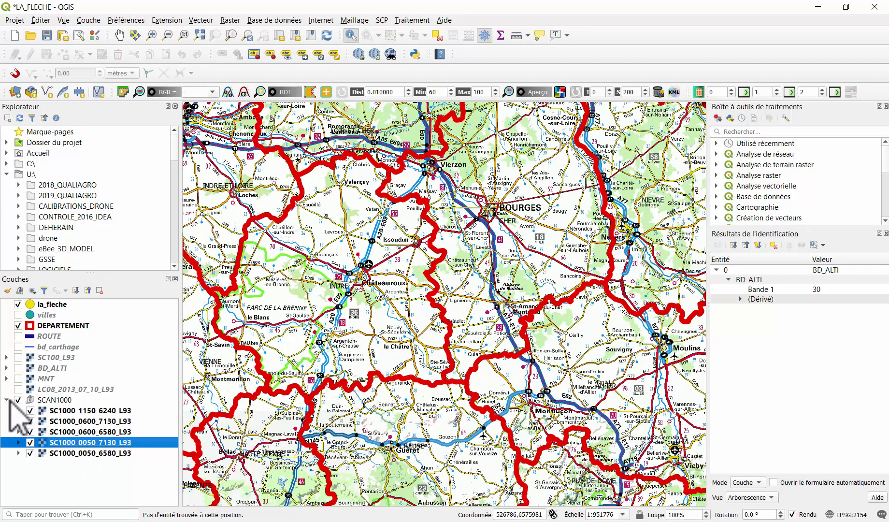
{"action": "left_click", "coordinate": [7, 399]}
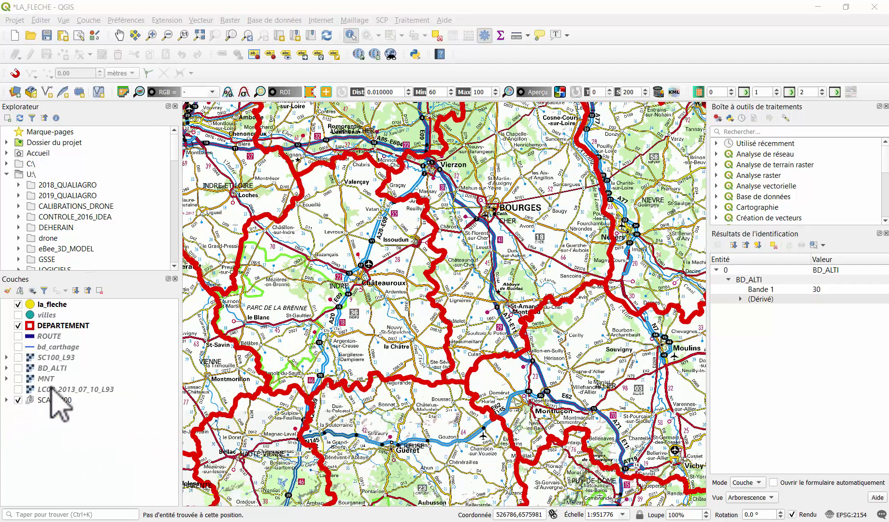
- Group the DEPARTEMENT and la_fleche layers together in a new layer group
{"action": "left_click", "coordinate": [58, 328]}
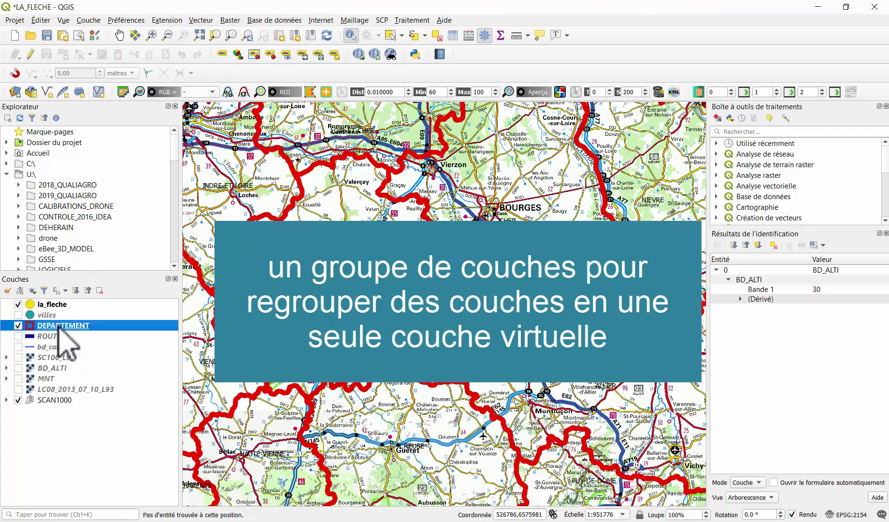
{"action": "left_click", "coordinate": [54, 304], "text": "ctrl"}
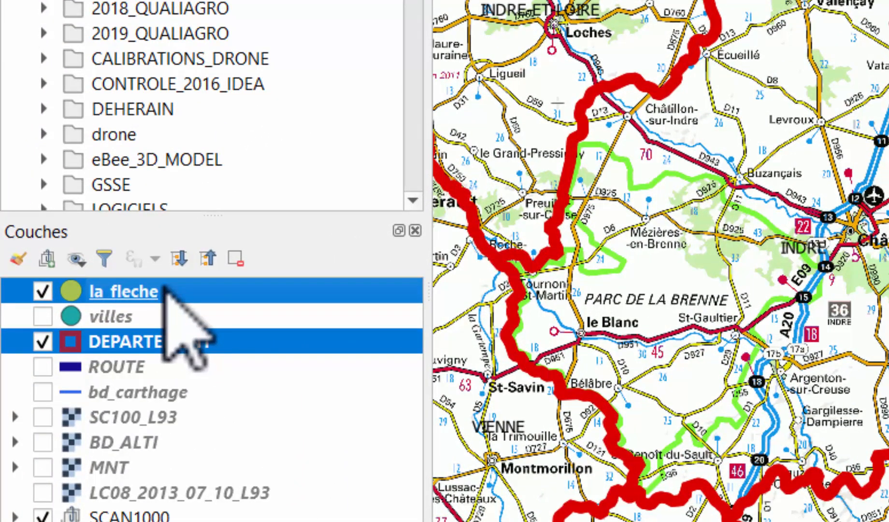
{"action": "right_click", "coordinate": [165, 289]}
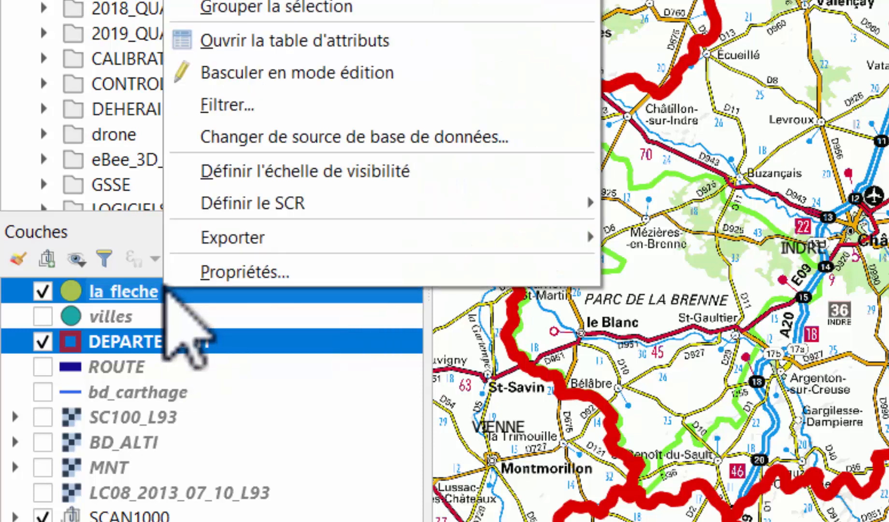
{"action": "mouse_move", "coordinate": [255, 229]}
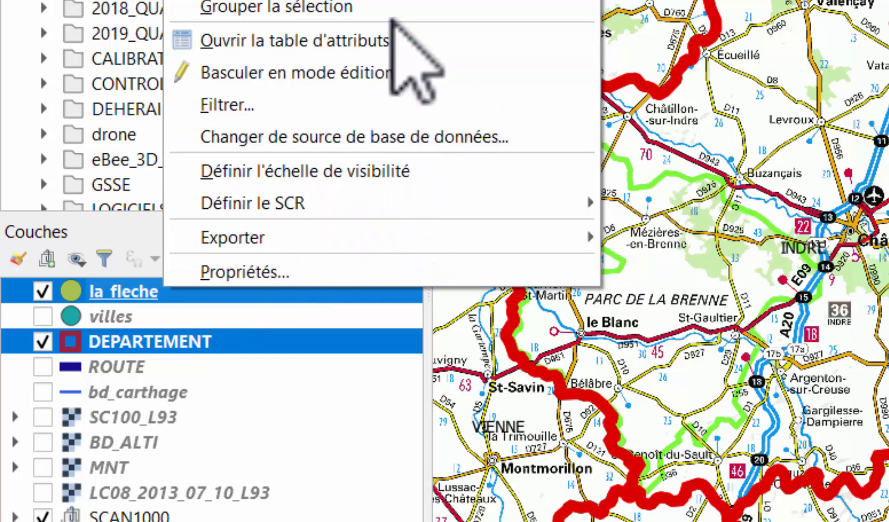
{"action": "left_click", "coordinate": [371, 5]}
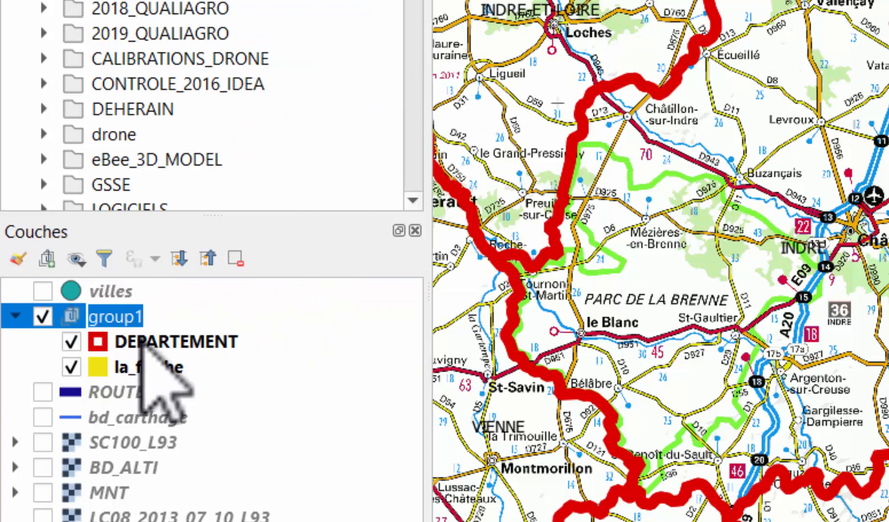
- Move DEPARTEMENT and la_fleche back out of the new group, with la_fleche above DEPARTEMENT, and delete the emptied group
{"action": "left_click", "coordinate": [141, 340]}
{"action": "left_click_drag", "start_coordinate": [142, 340], "coordinate": [144, 297]}
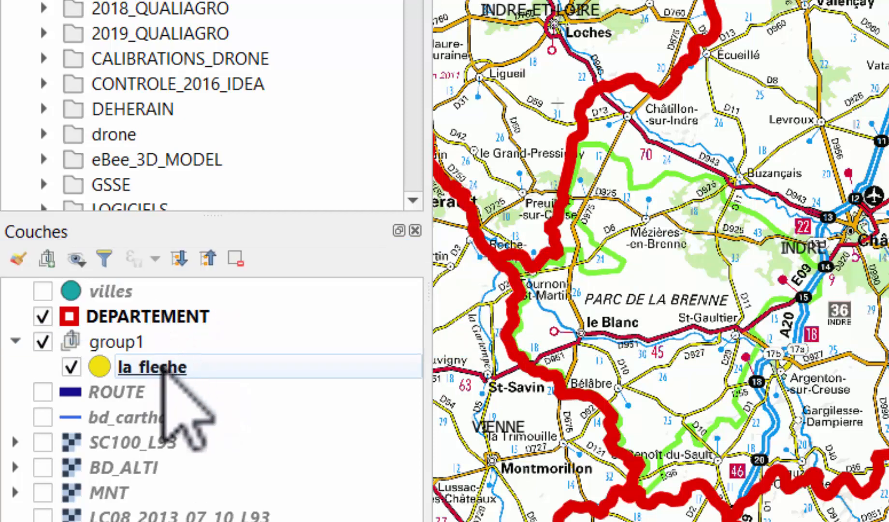
{"action": "left_click_drag", "start_coordinate": [167, 366], "coordinate": [174, 312]}
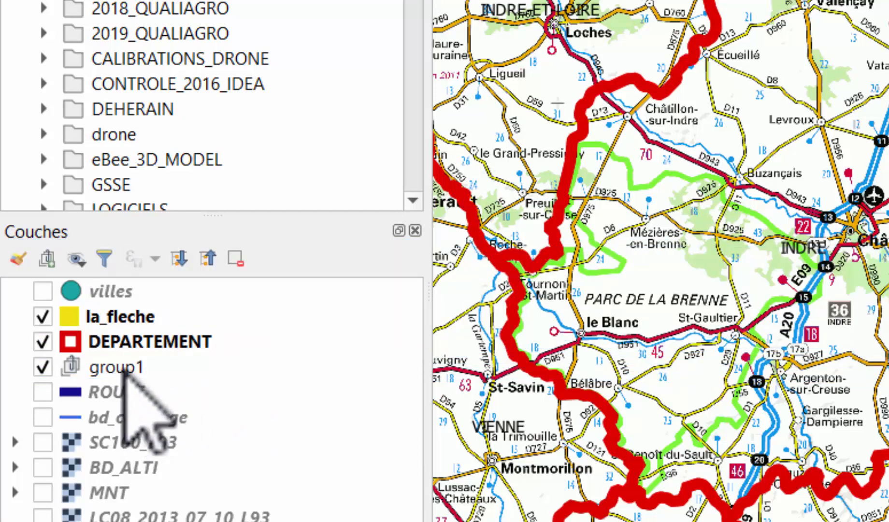
{"action": "right_click", "coordinate": [125, 369]}
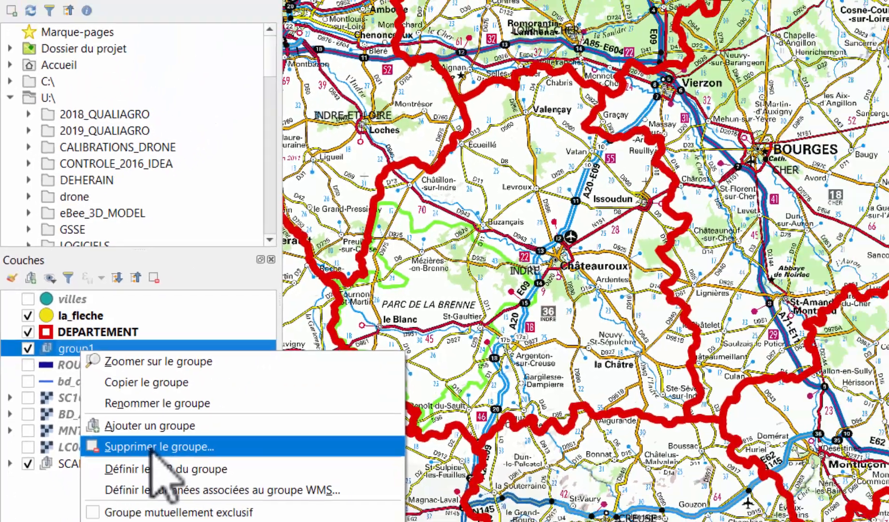
{"action": "left_click", "coordinate": [217, 505]}
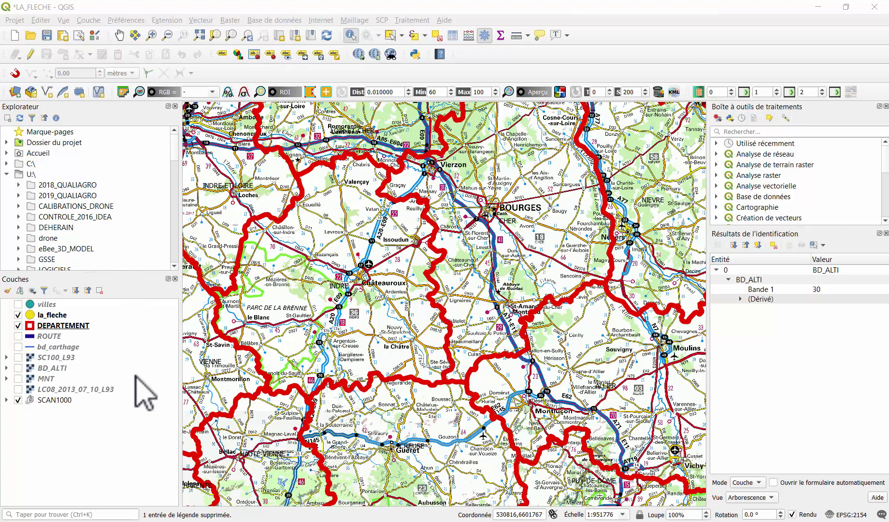
- Show the villes layer and check its source settings and file path in the layer properties
{"action": "left_click", "coordinate": [18, 304]}
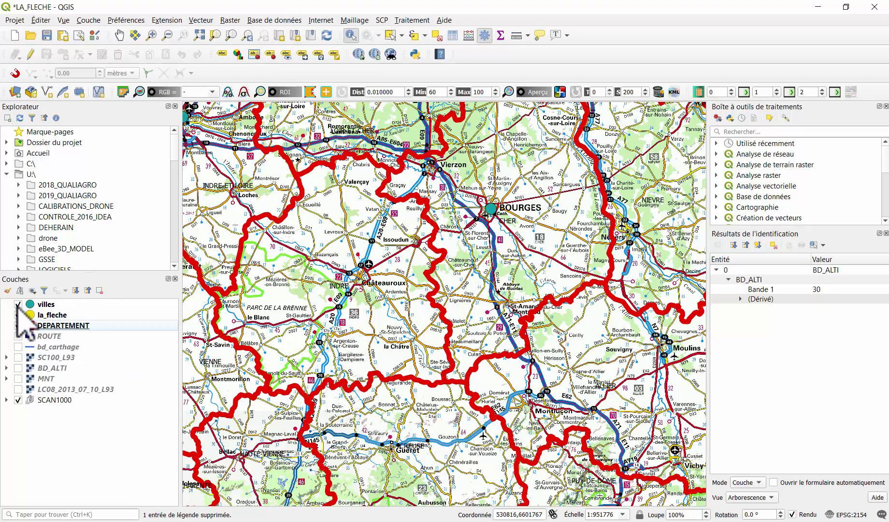
{"action": "right_click", "coordinate": [55, 304]}
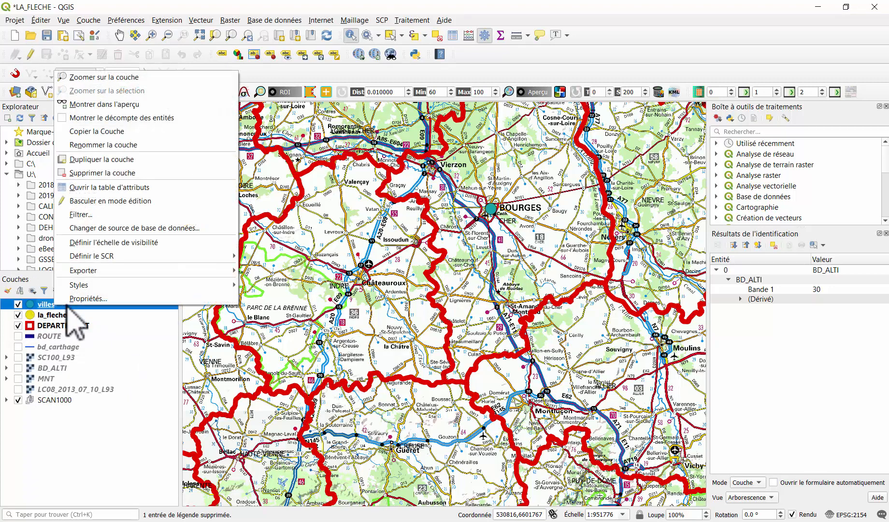
{"action": "left_click", "coordinate": [114, 299]}
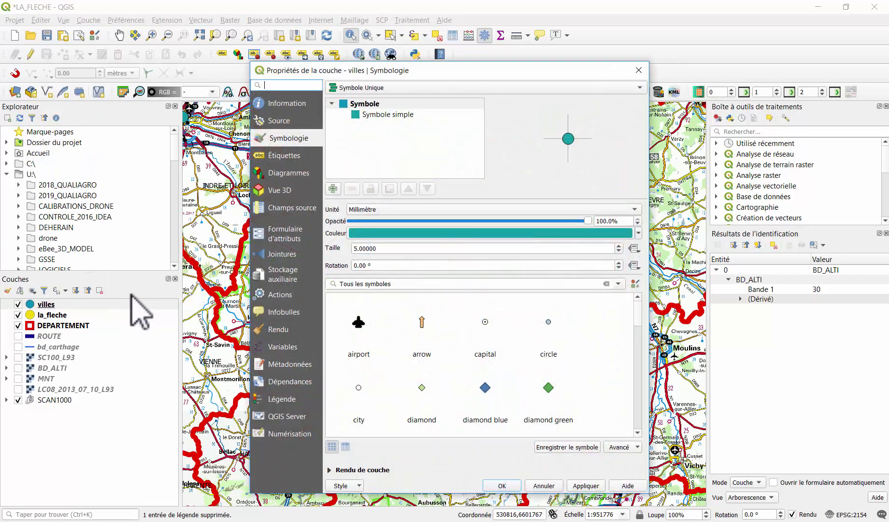
{"action": "left_click", "coordinate": [289, 121]}
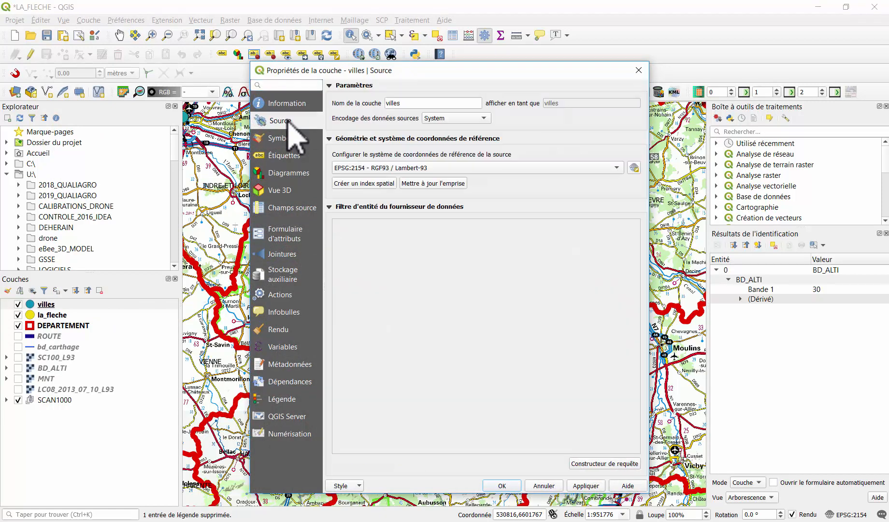
{"action": "left_click", "coordinate": [280, 104]}
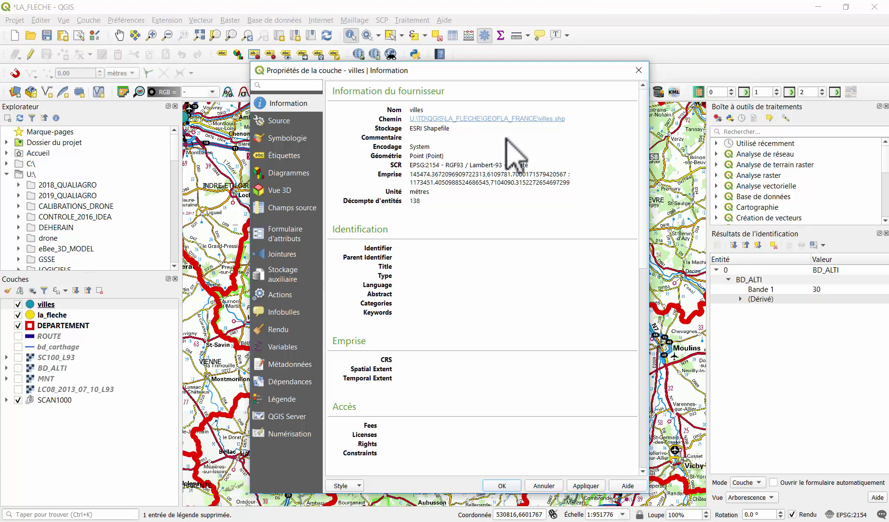
{"action": "left_click", "coordinate": [639, 70]}
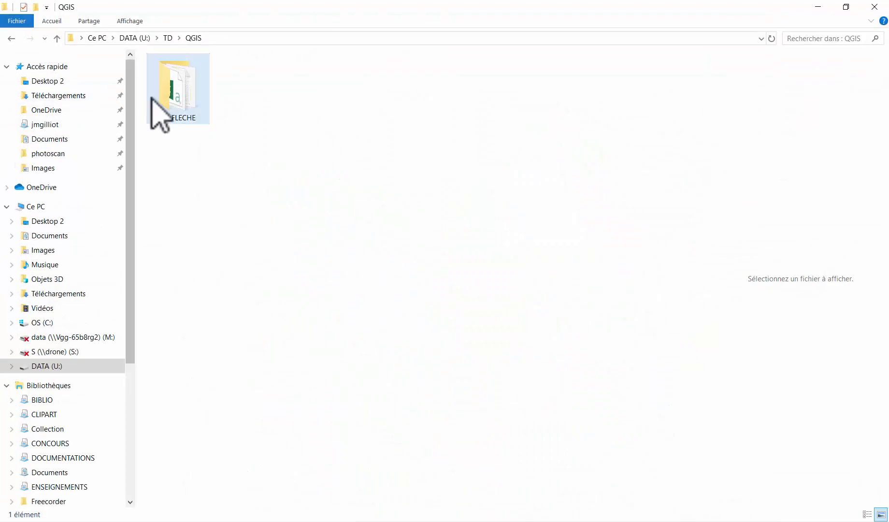
- In File Explorer, open LA_FLECHE\GEOFLA_FRANCE and examine the files making up the villes shapefile, including its .shp, .dbf and .prj
{"action": "double_click", "coordinate": [182, 89]}
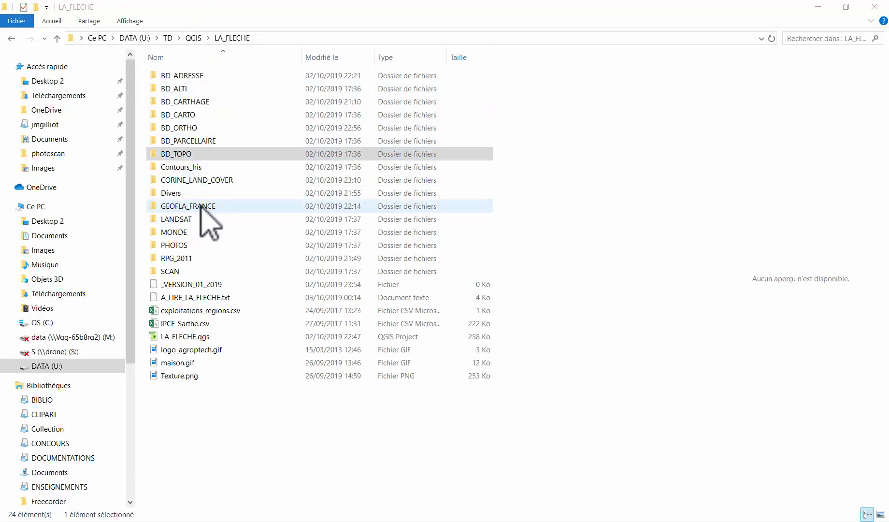
{"action": "double_click", "coordinate": [202, 206]}
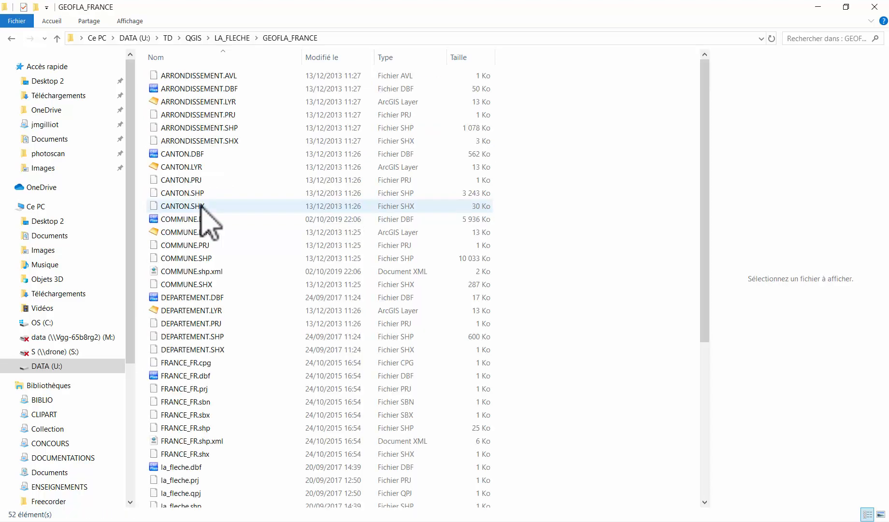
{"action": "scroll", "coordinate": [209, 218], "scroll_direction": "down", "scroll_amount": 6}
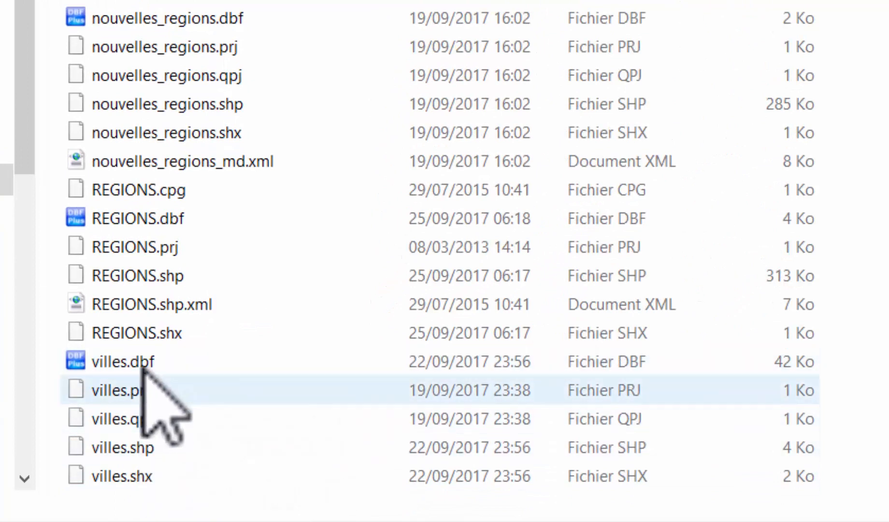
{"action": "left_click", "coordinate": [129, 449]}
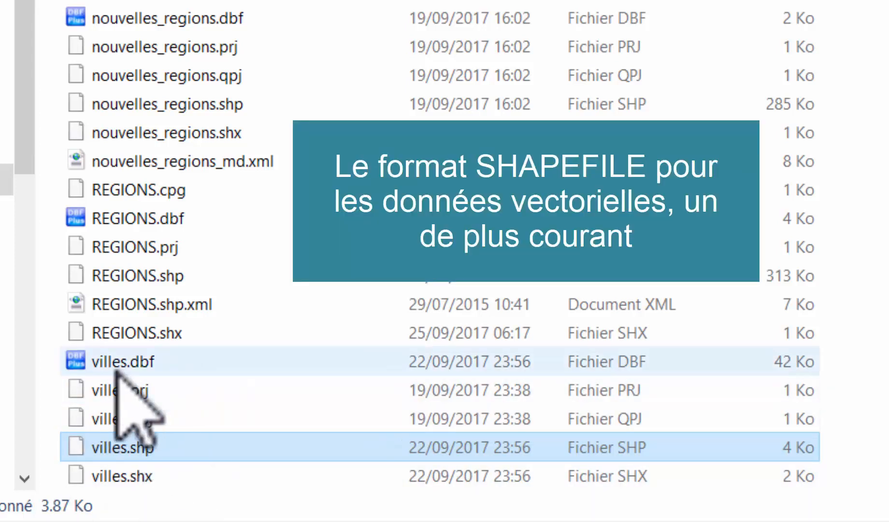
{"action": "left_click", "coordinate": [159, 366]}
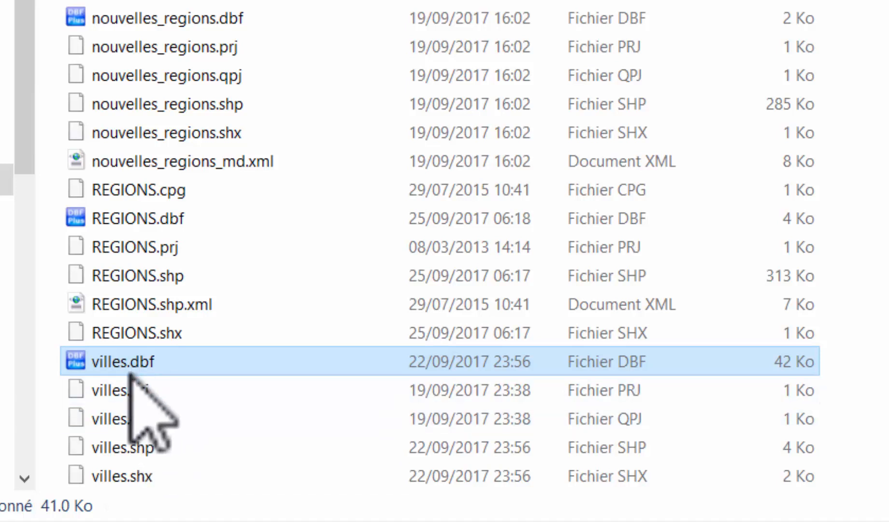
{"action": "left_click", "coordinate": [150, 390]}
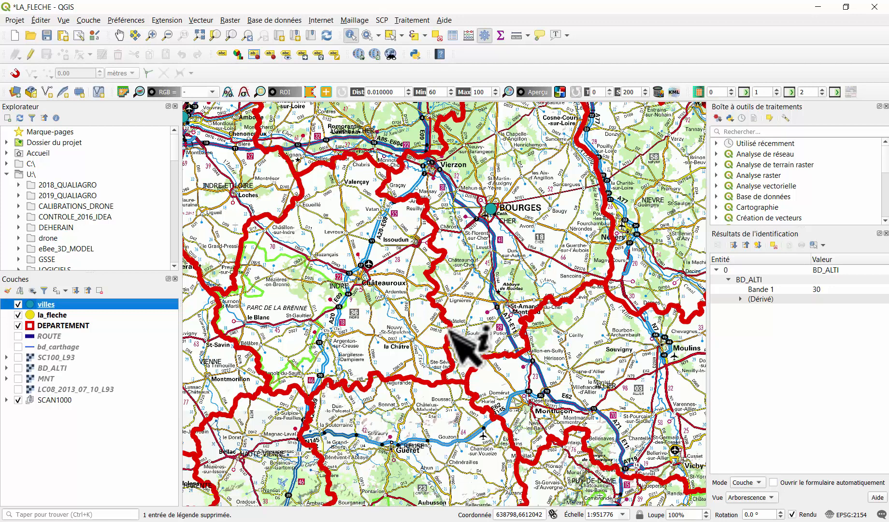
- Go back up to the LA_FLECHE folder in File Explorer and locate the LA_FLECHE.qgs project file
{"action": "key", "text": "alt+Tab"}
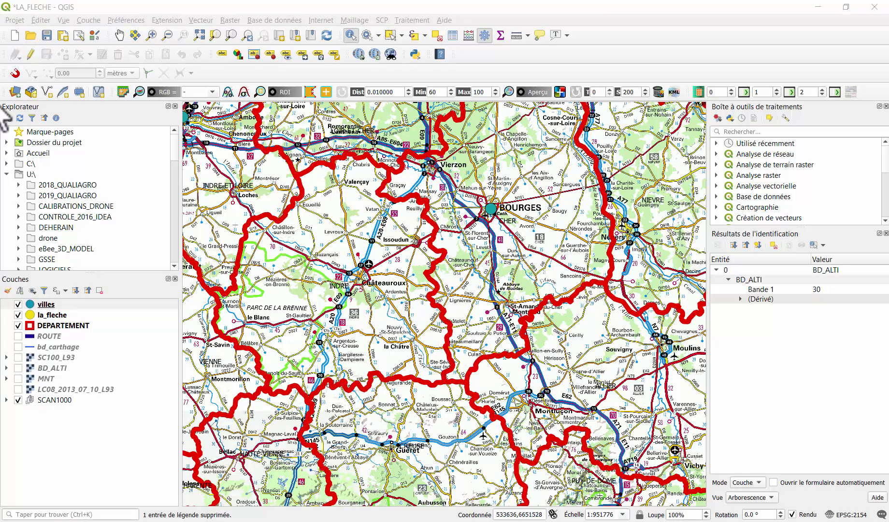
{"action": "key", "text": "alt+Tab"}
{"action": "key", "text": "alt+Up"}
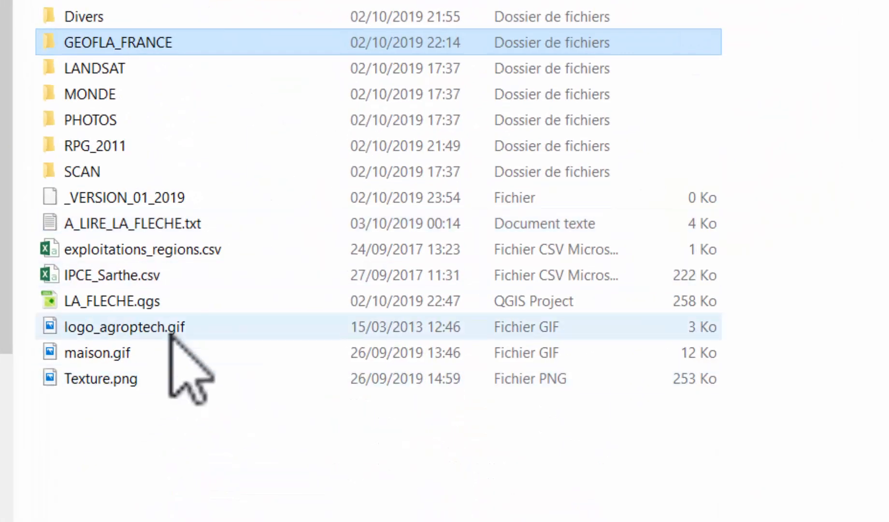
{"action": "left_click", "coordinate": [165, 309]}
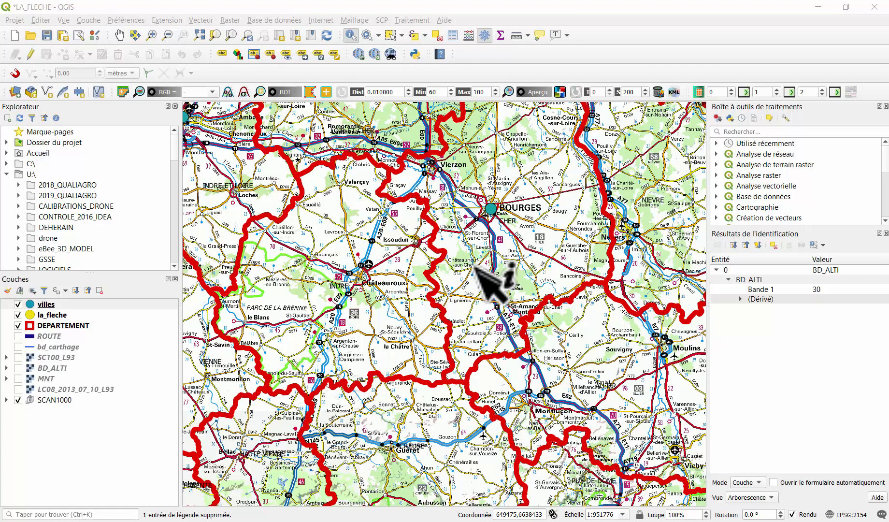
- Back in QGIS, review the general project properties and the path saving options, keeping relatif
{"action": "left_click", "coordinate": [15, 20]}
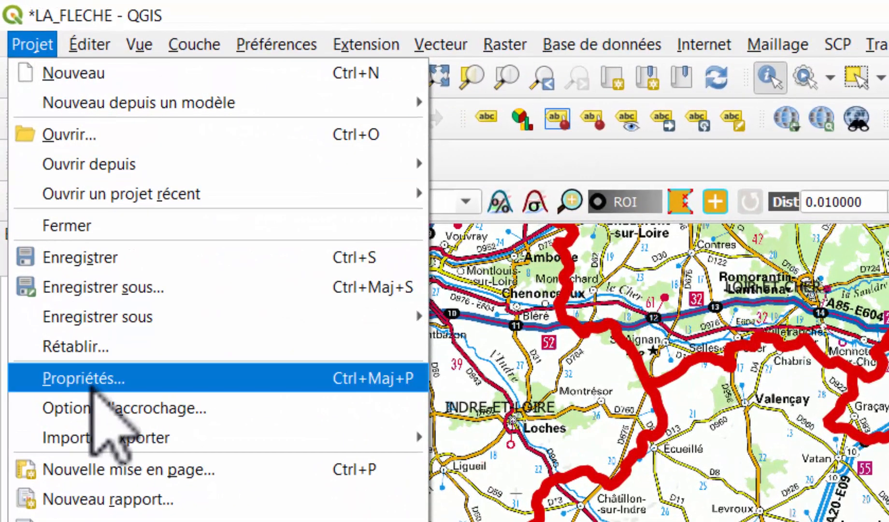
{"action": "left_click", "coordinate": [94, 378]}
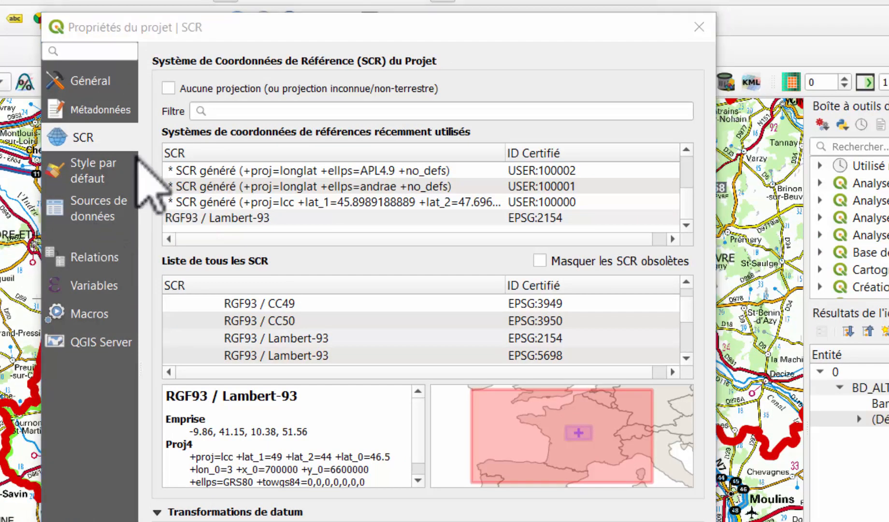
{"action": "left_click", "coordinate": [106, 82]}
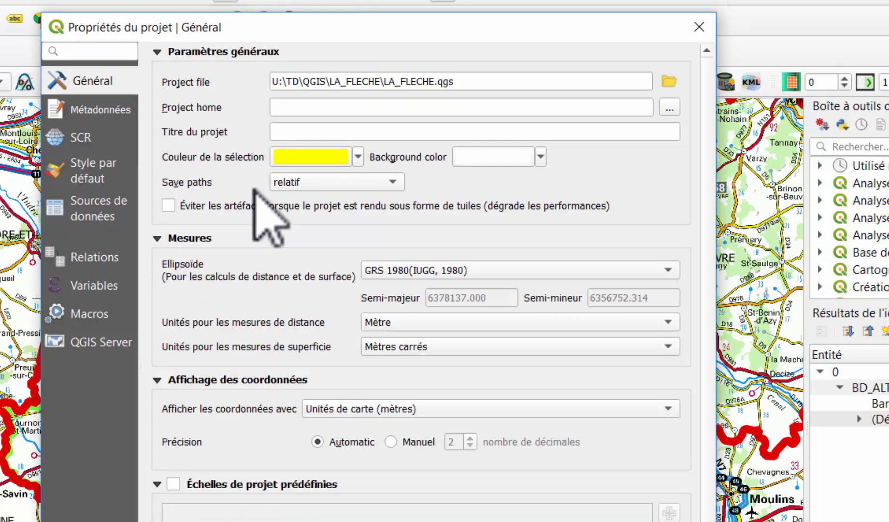
{"action": "left_click", "coordinate": [386, 183]}
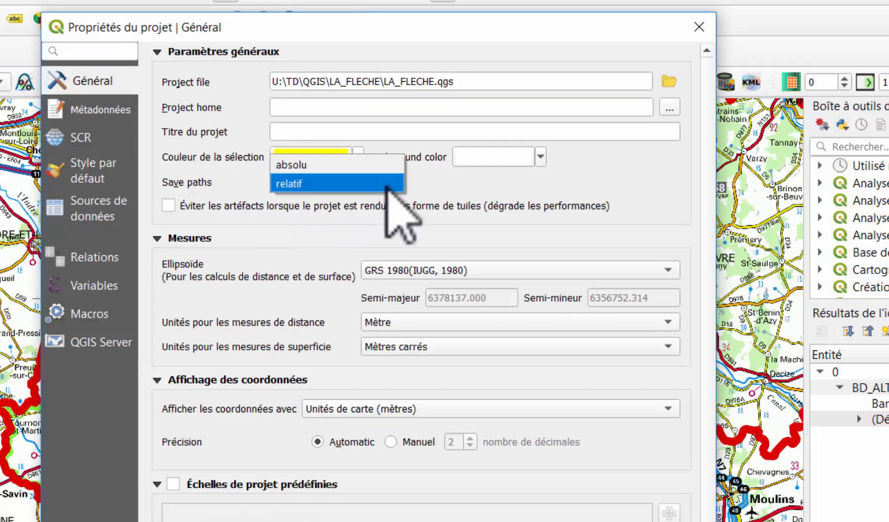
{"action": "left_click", "coordinate": [442, 183]}
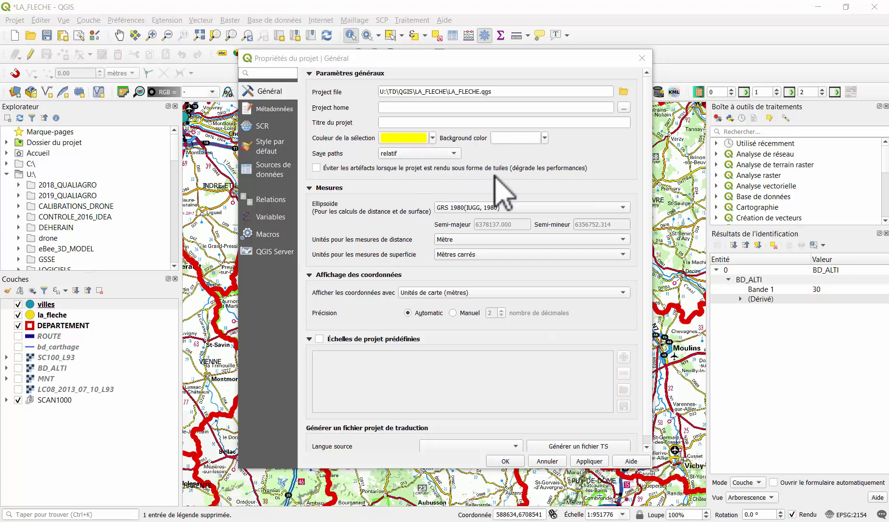
{"action": "left_click", "coordinate": [505, 461]}
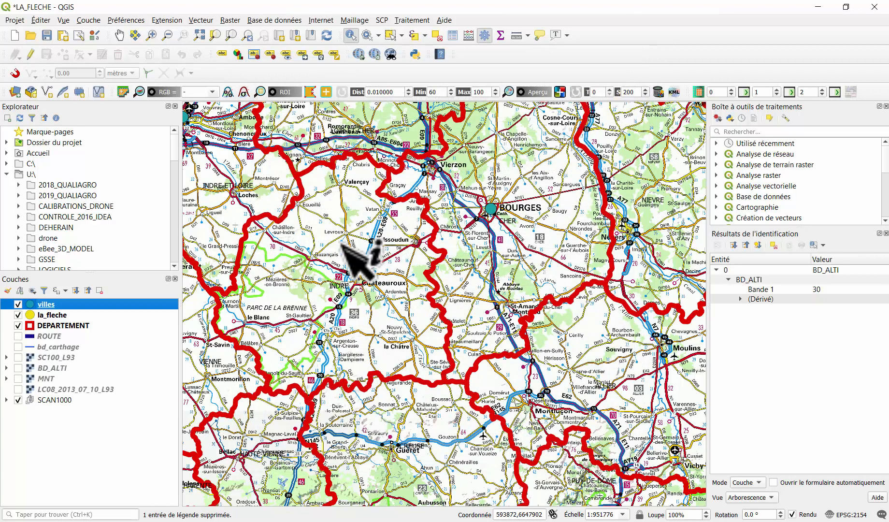